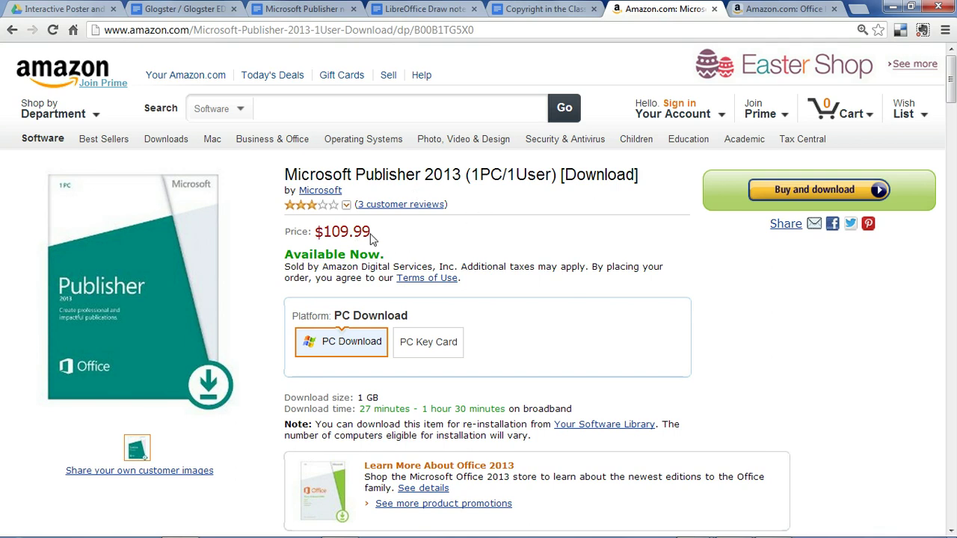
# Step: Show the Amazon listing for the Office Professional 2013 Key Card 1PC/1User
pyautogui.click(786, 9)
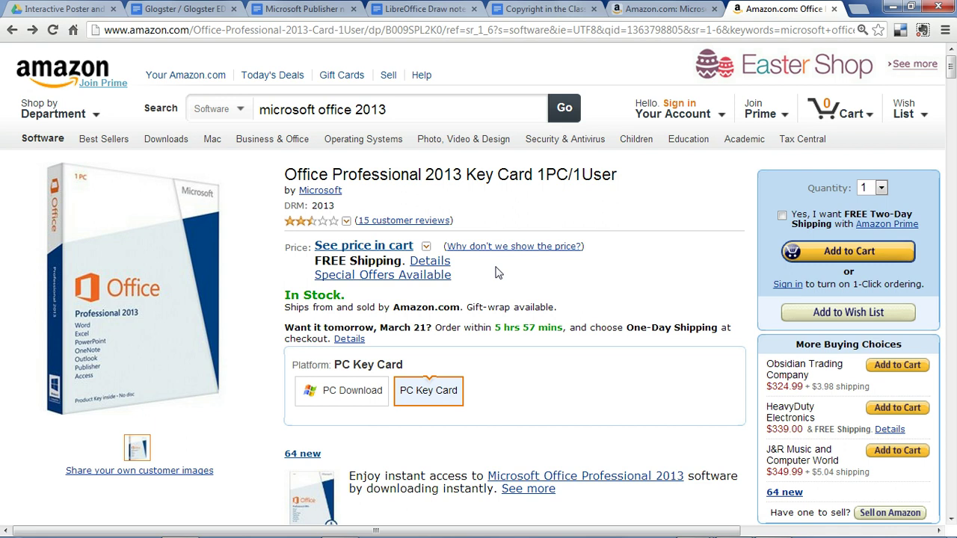
pyautogui.click(364, 247)
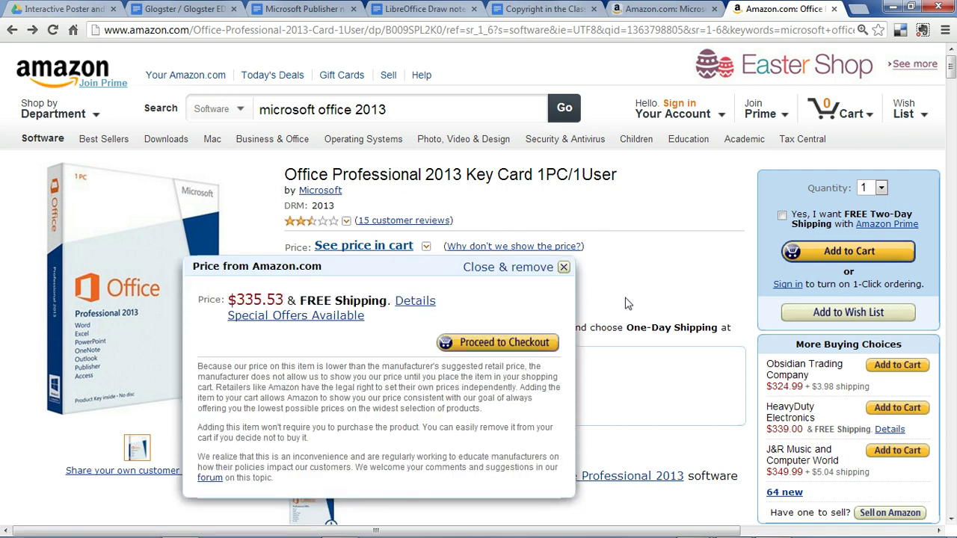
pyautogui.click(564, 267)
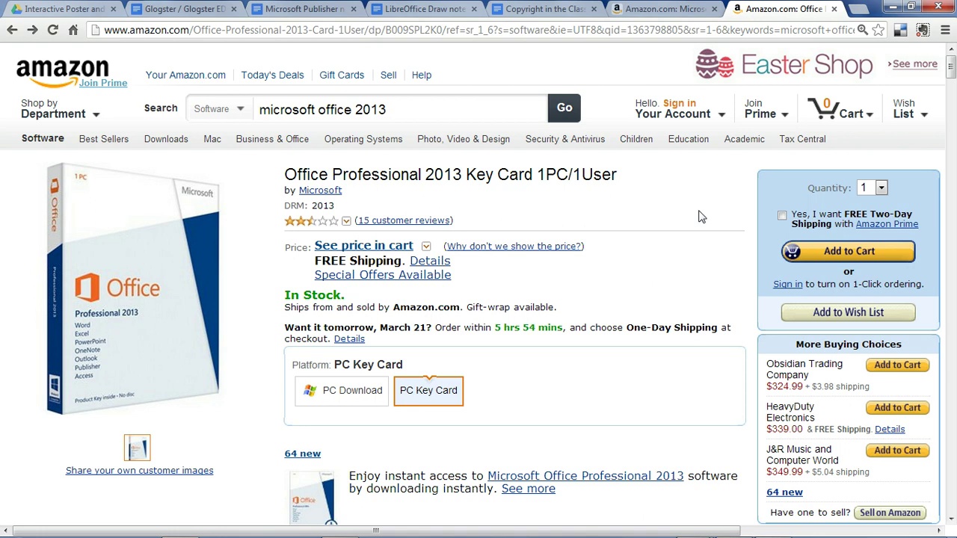
pyautogui.moveTo(735, 527)
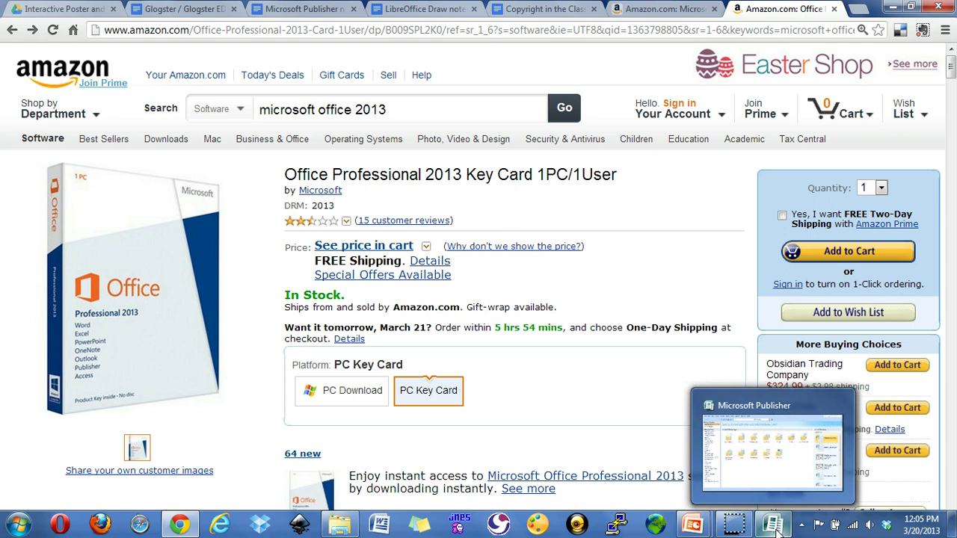
# Step: Bring Publisher forward and create a blank Letter (Portrait) 8.5 x 11" publication
pyautogui.click(776, 528)
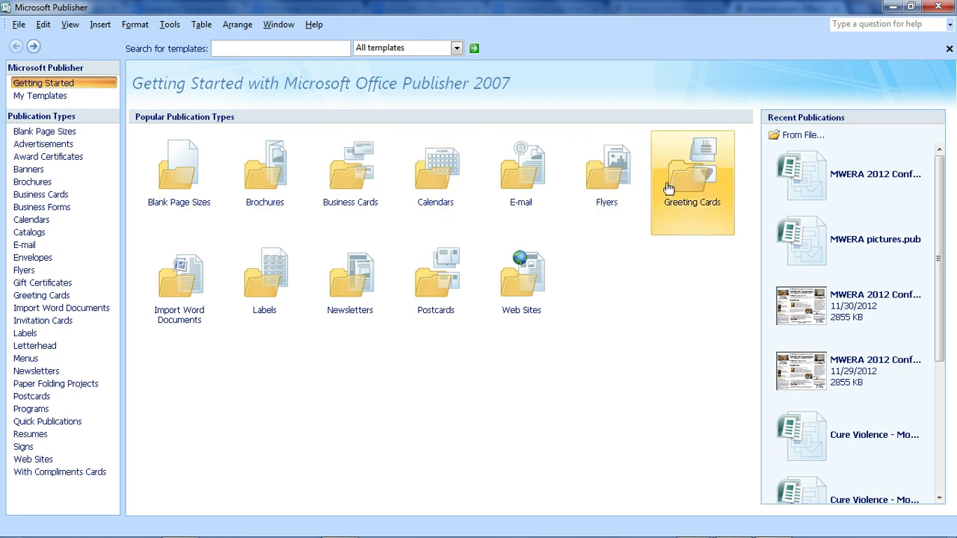
pyautogui.click(191, 185)
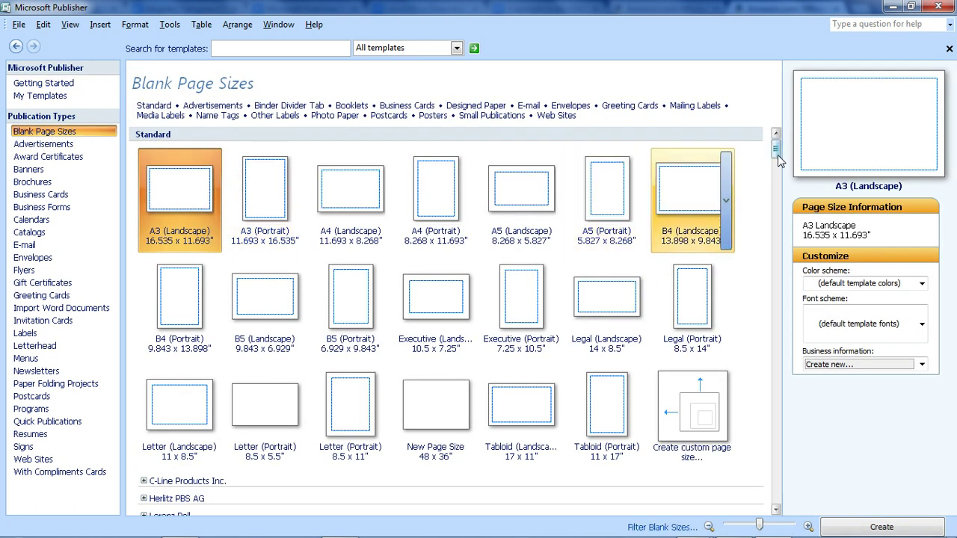
pyautogui.moveTo(776, 142)
pyautogui.mouseDown()
pyautogui.moveTo(782, 228)
pyautogui.moveTo(779, 148)
pyautogui.mouseUp()
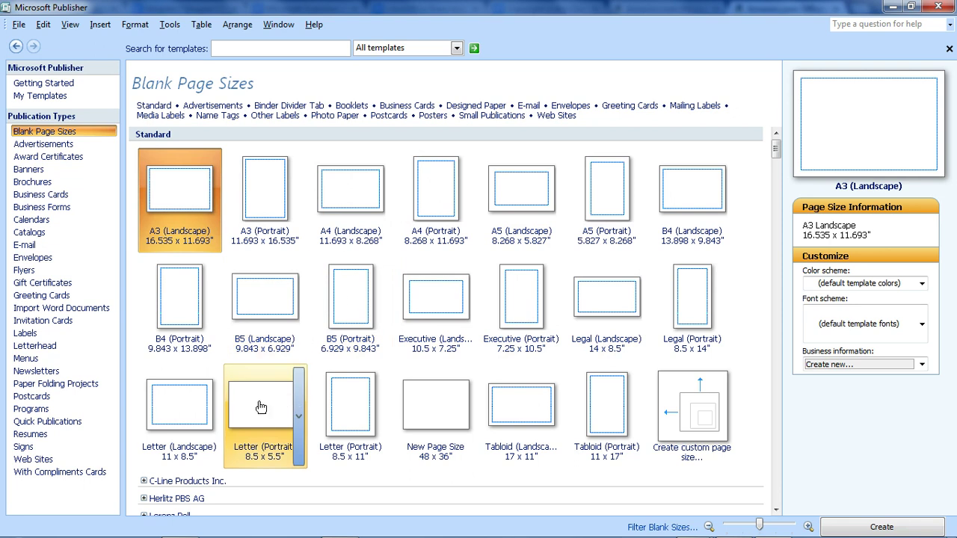
pyautogui.click(349, 406)
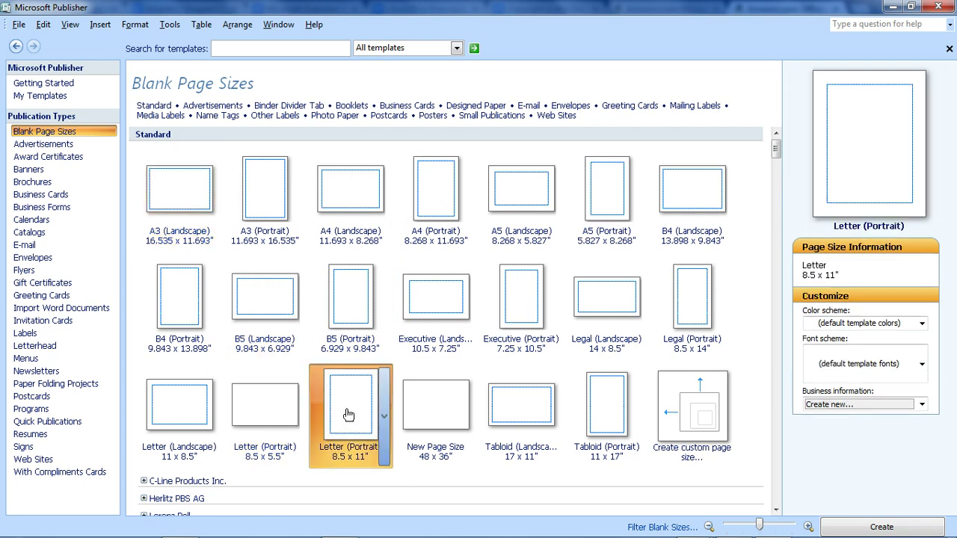
pyautogui.doubleClick(366, 405)
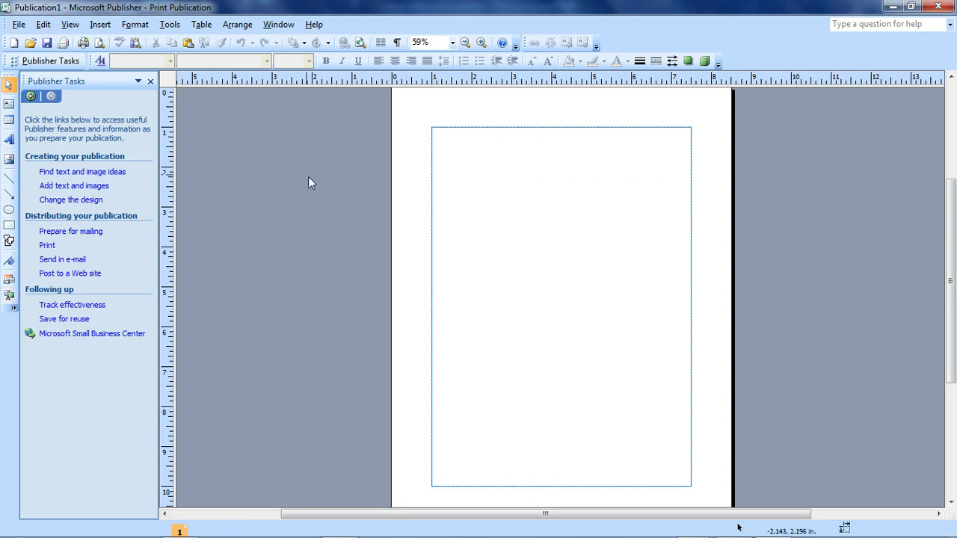
pyautogui.click(21, 26)
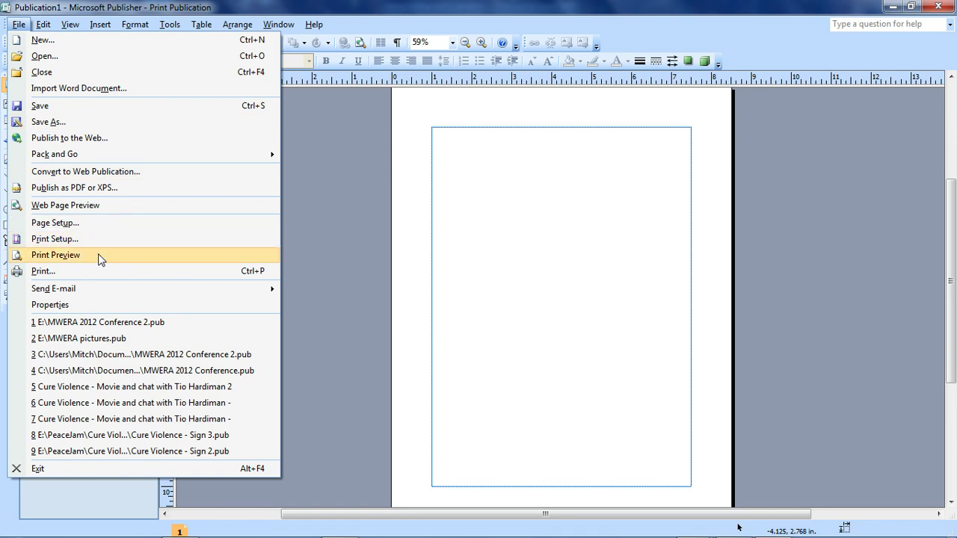
pyautogui.press('Escape')
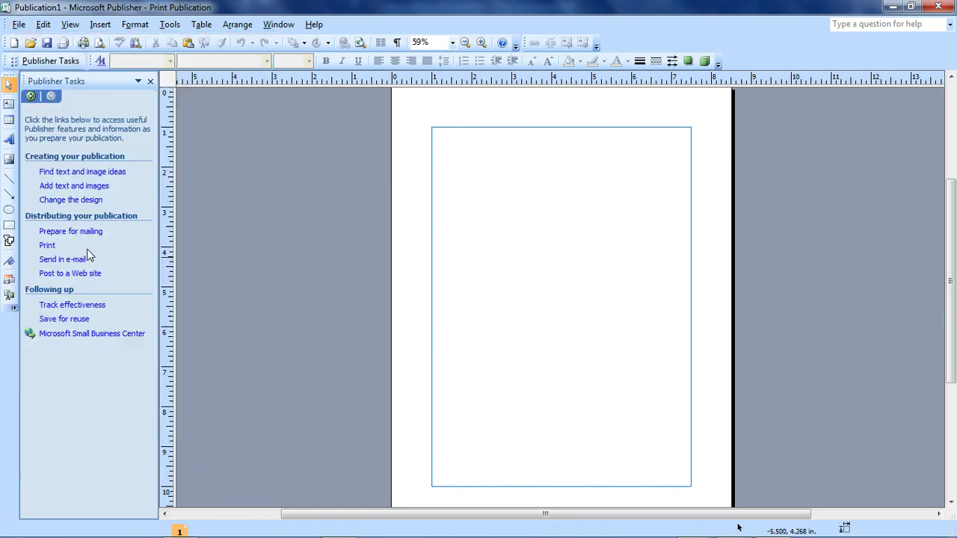
pyautogui.click(19, 24)
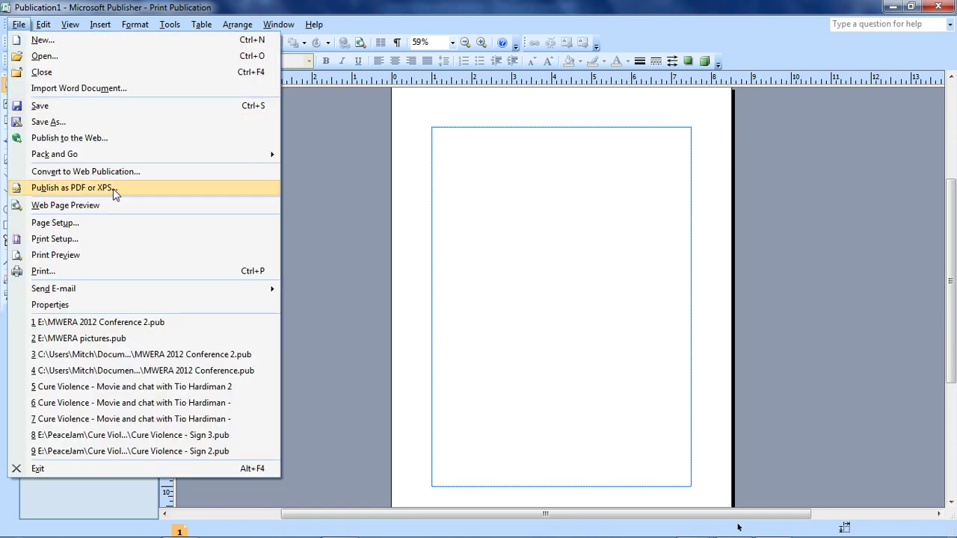
pyautogui.click(113, 190)
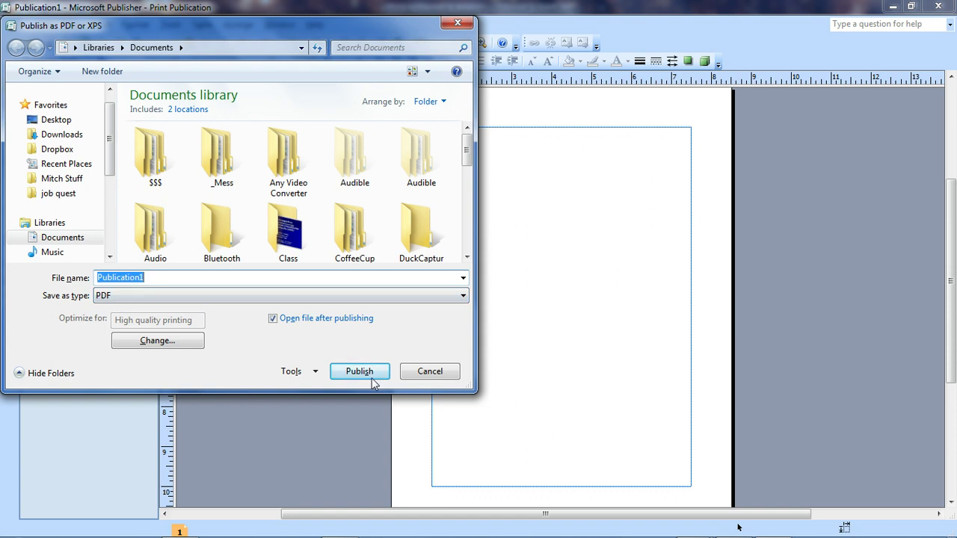
pyautogui.click(425, 374)
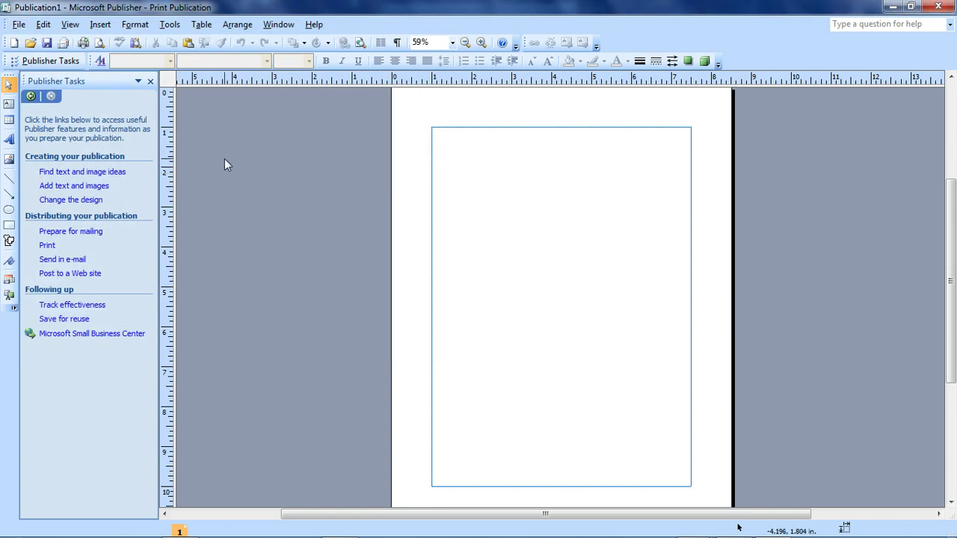
pyautogui.click(43, 24)
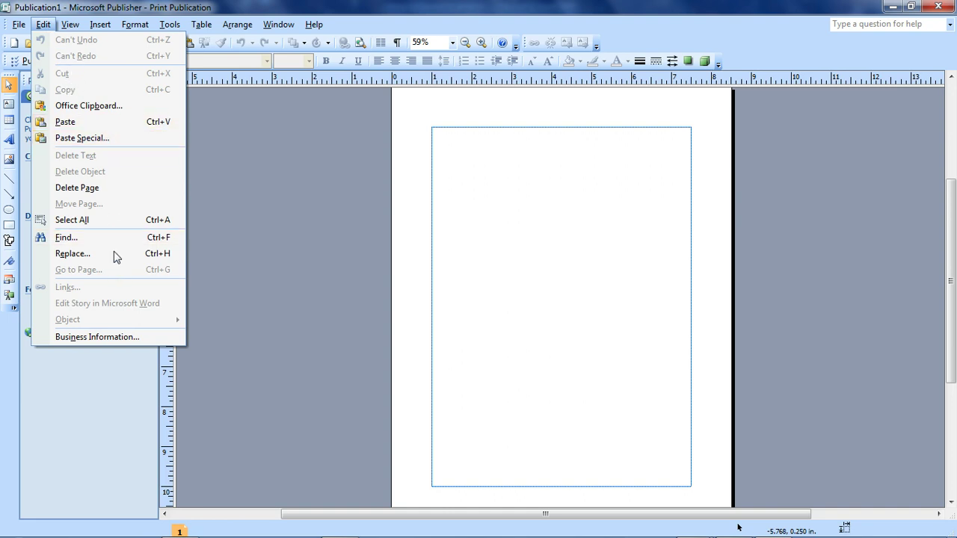
pyautogui.click(207, 195)
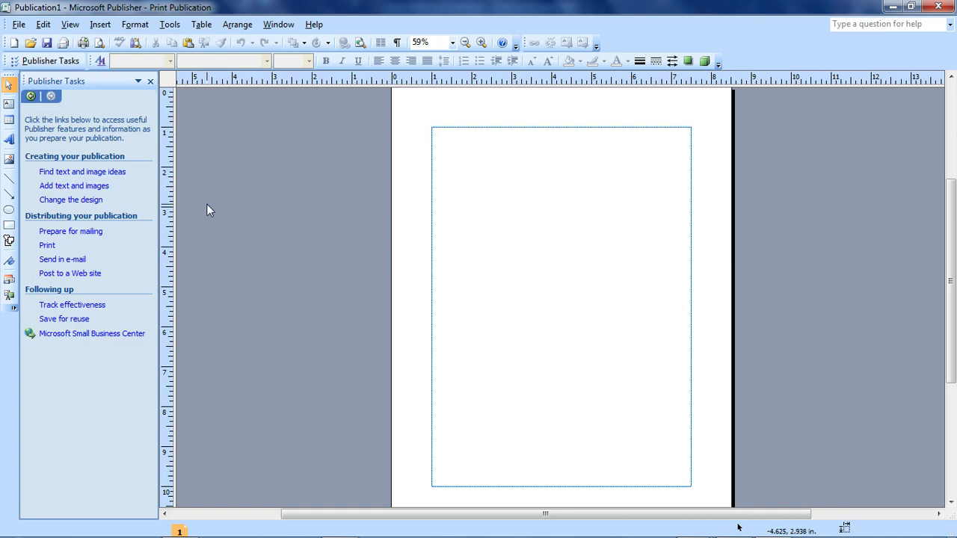
pyautogui.click(75, 29)
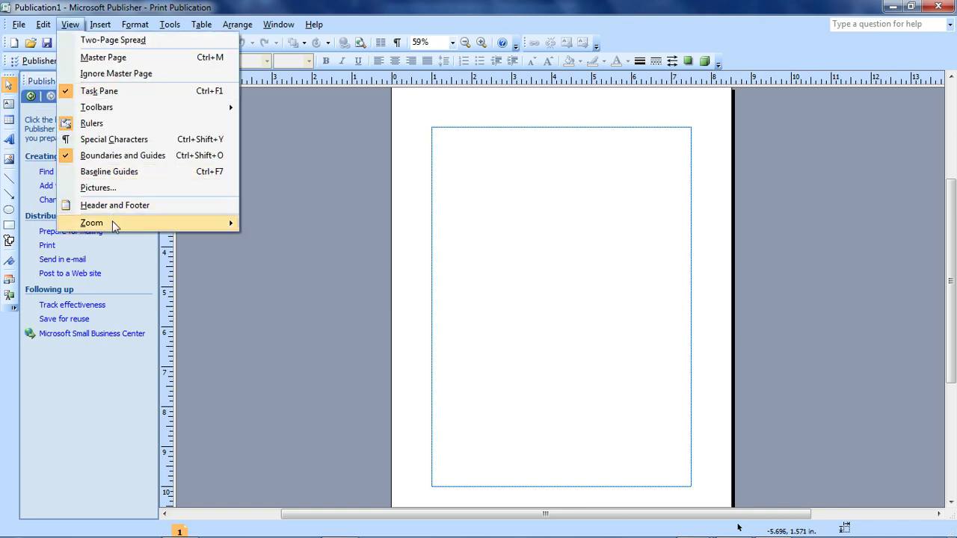
pyautogui.moveTo(114, 225)
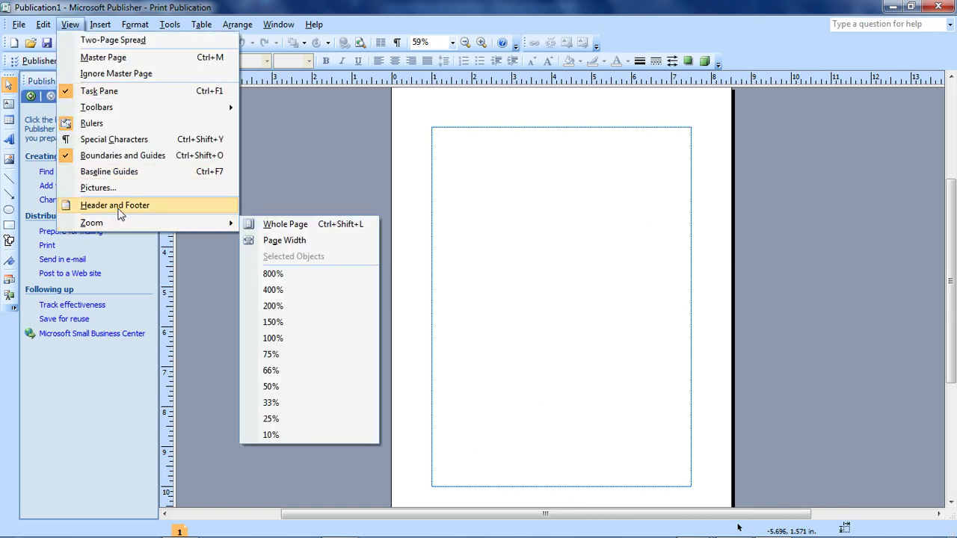
pyautogui.click(115, 125)
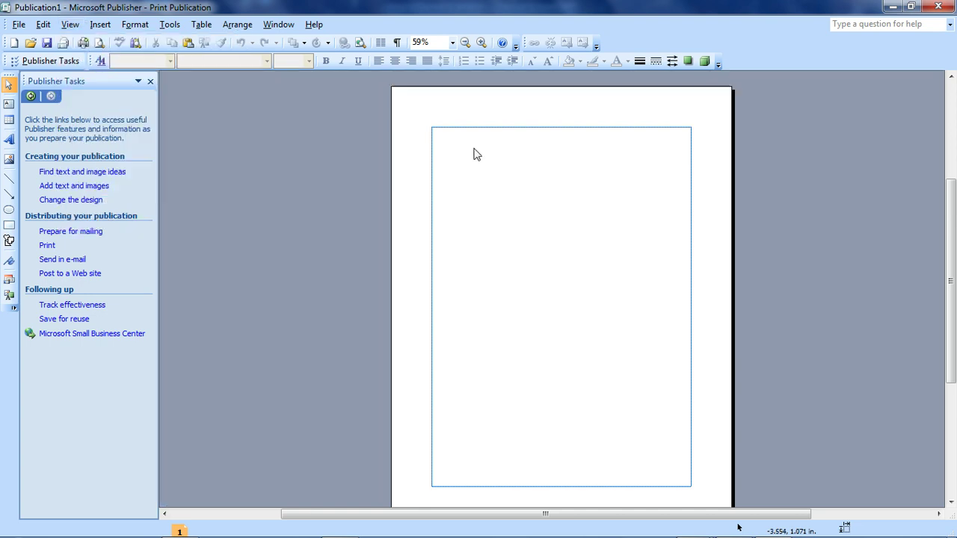
pyautogui.click(71, 26)
pyautogui.click(125, 91)
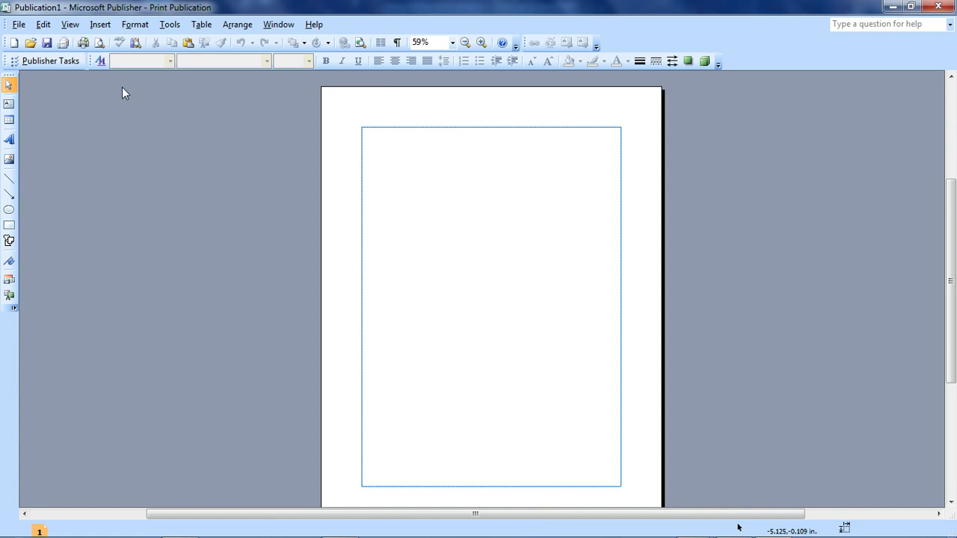
pyautogui.click(70, 25)
pyautogui.click(116, 91)
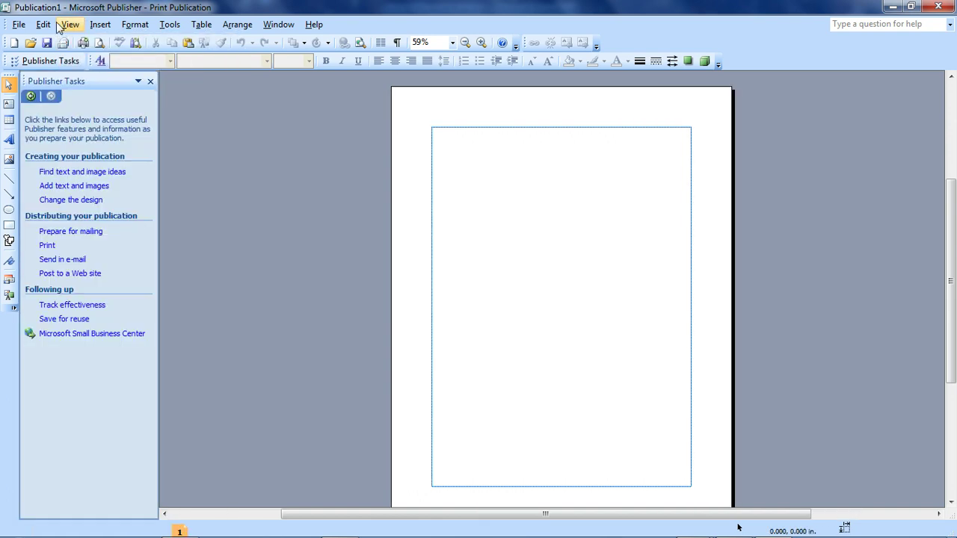
pyautogui.click(70, 25)
pyautogui.click(104, 124)
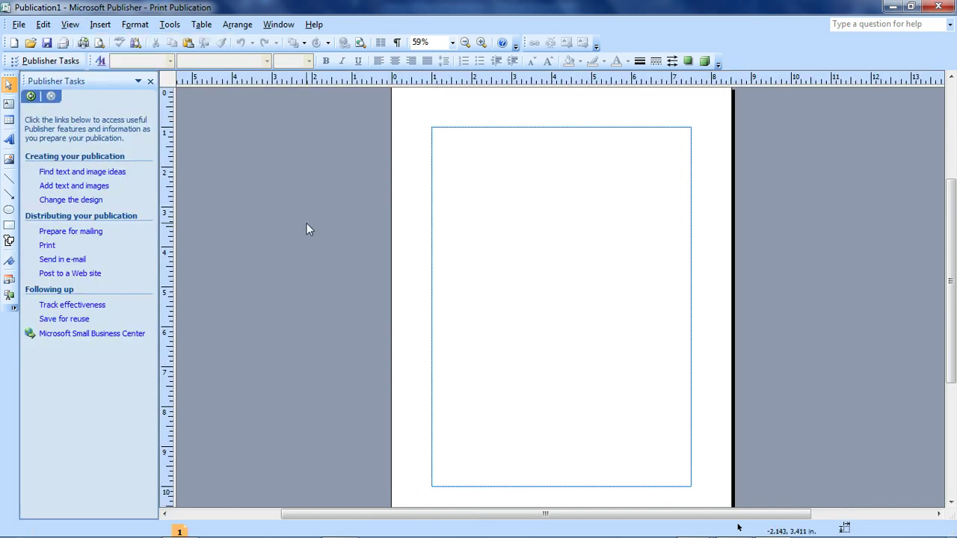
# Step: Add three blank pages after page 1, then return to page 1
pyautogui.click(105, 30)
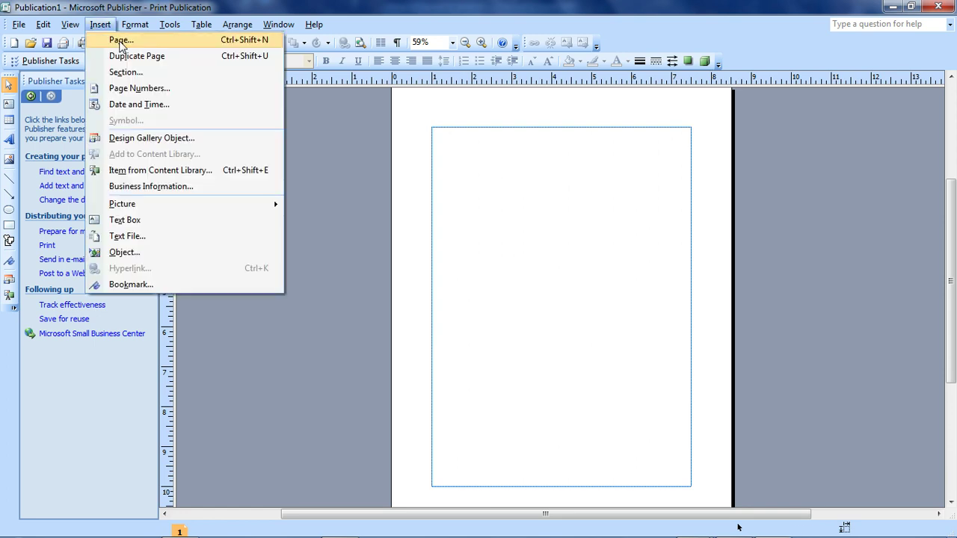
pyautogui.click(143, 40)
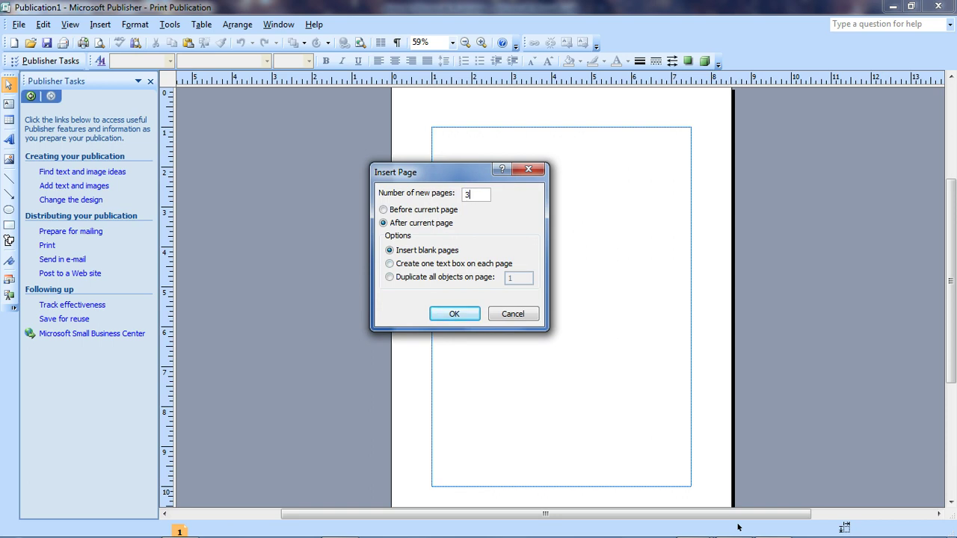
pyautogui.click(455, 314)
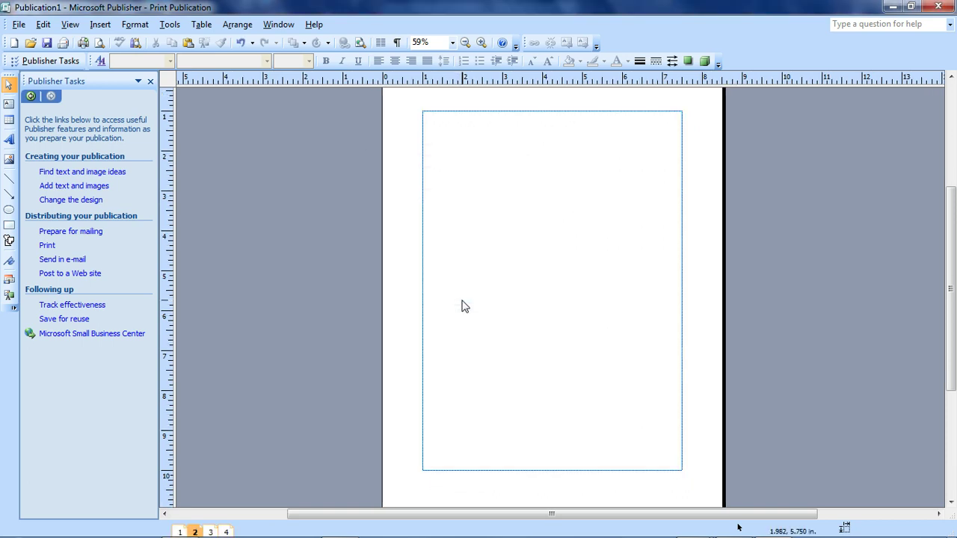
pyautogui.click(179, 533)
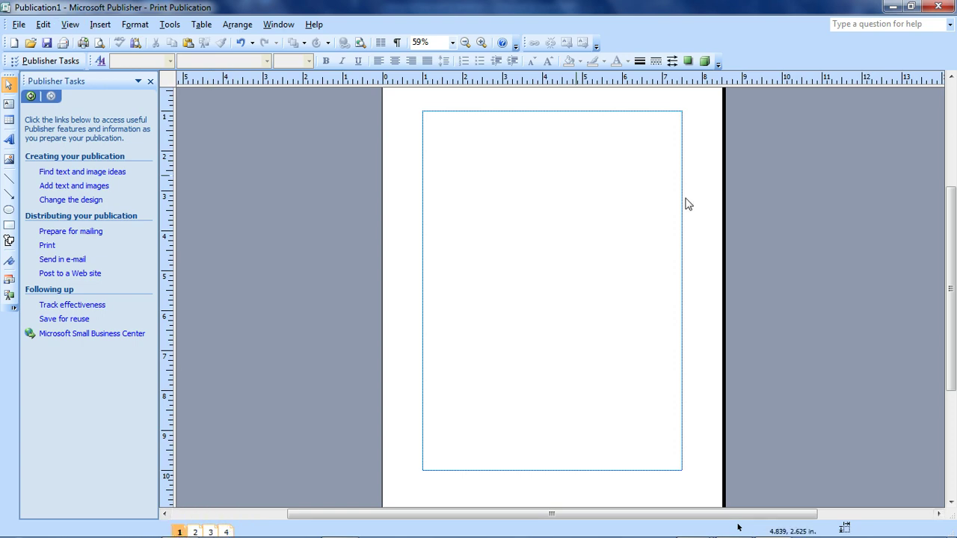
# Step: Add page numbers at the top of every page, then go to page 3
pyautogui.click(101, 25)
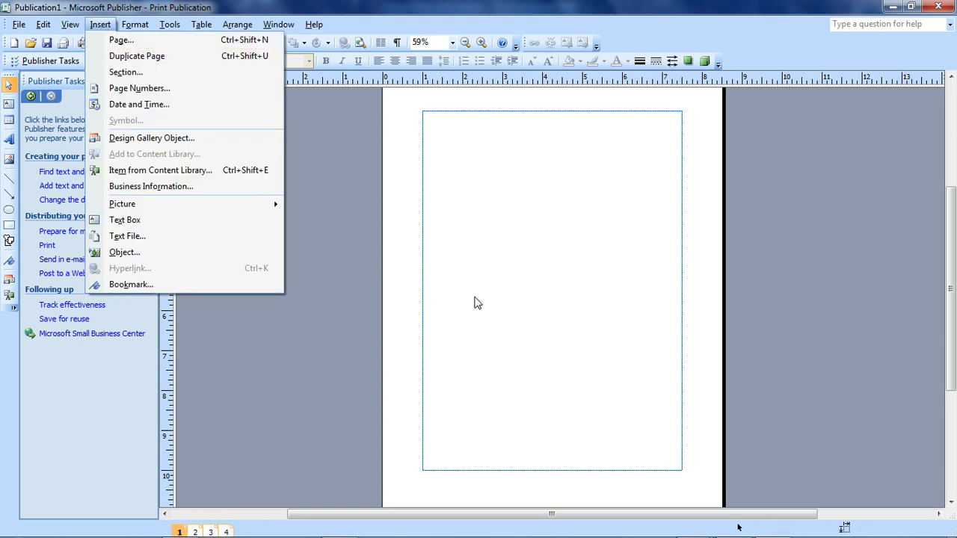
pyautogui.click(100, 24)
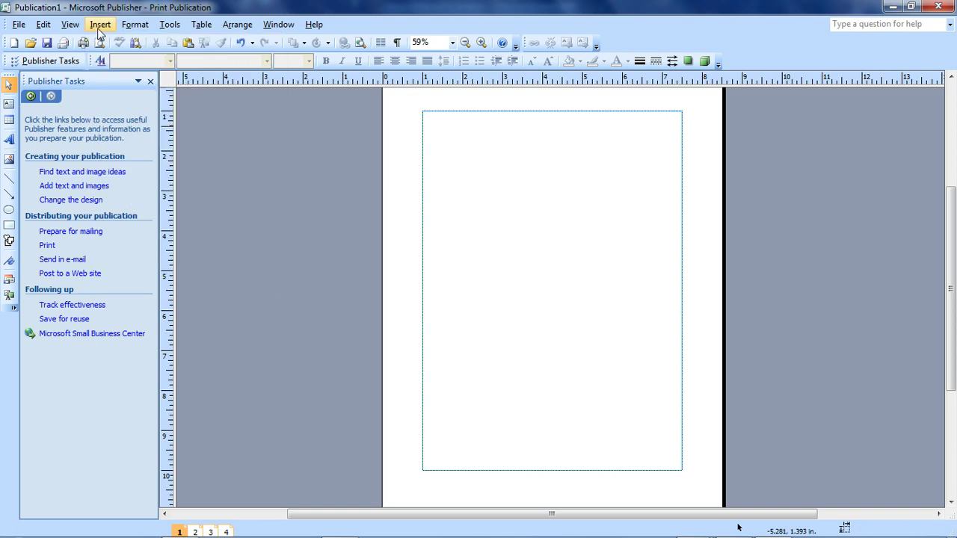
pyautogui.click(100, 25)
pyautogui.click(139, 88)
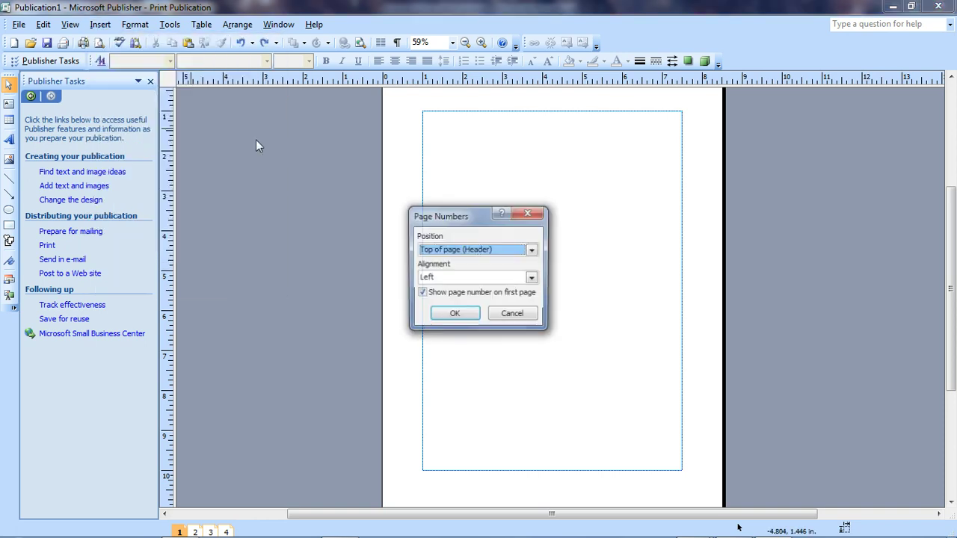
pyautogui.click(456, 315)
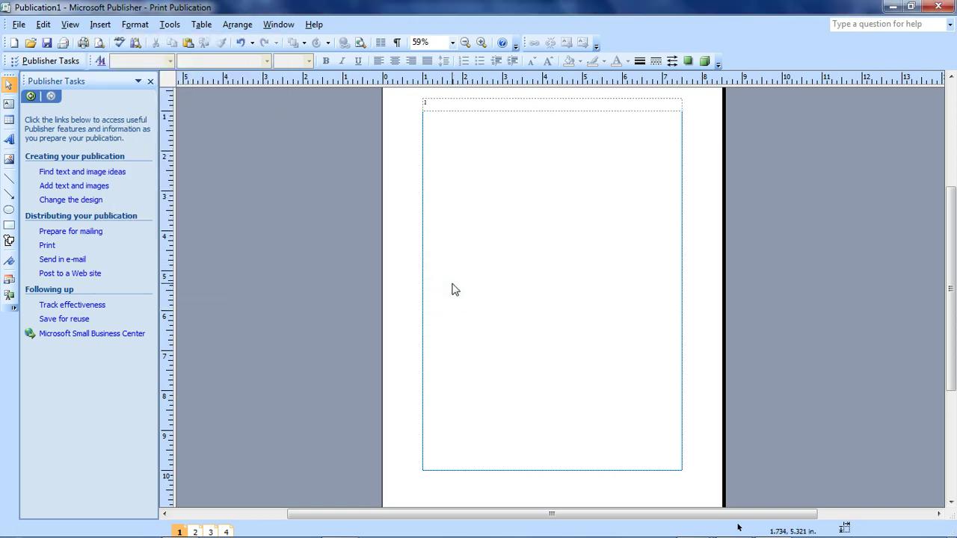
pyautogui.click(210, 531)
# Step: Start a new section on page 3 restarting numbering at 1, check pages, and return to page 1
pyautogui.click(99, 25)
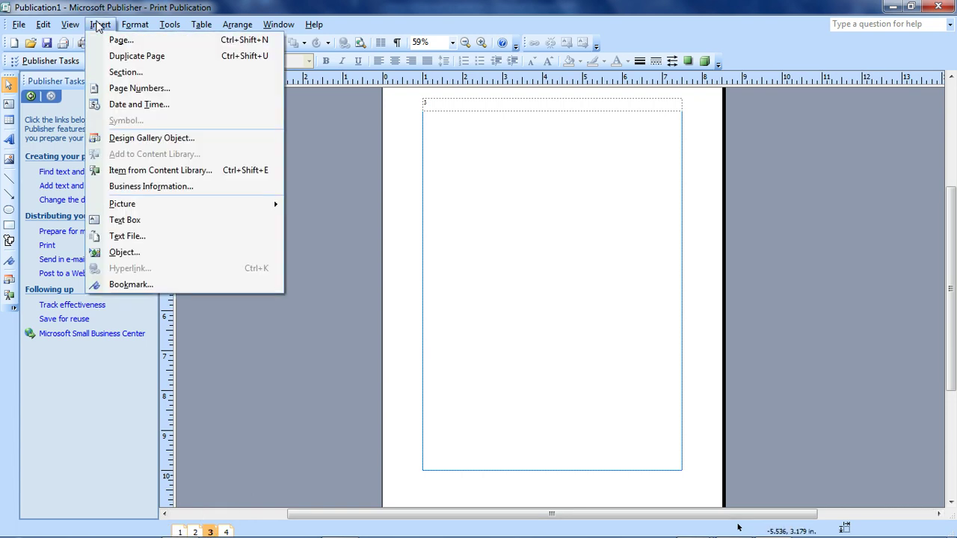
pyautogui.click(126, 72)
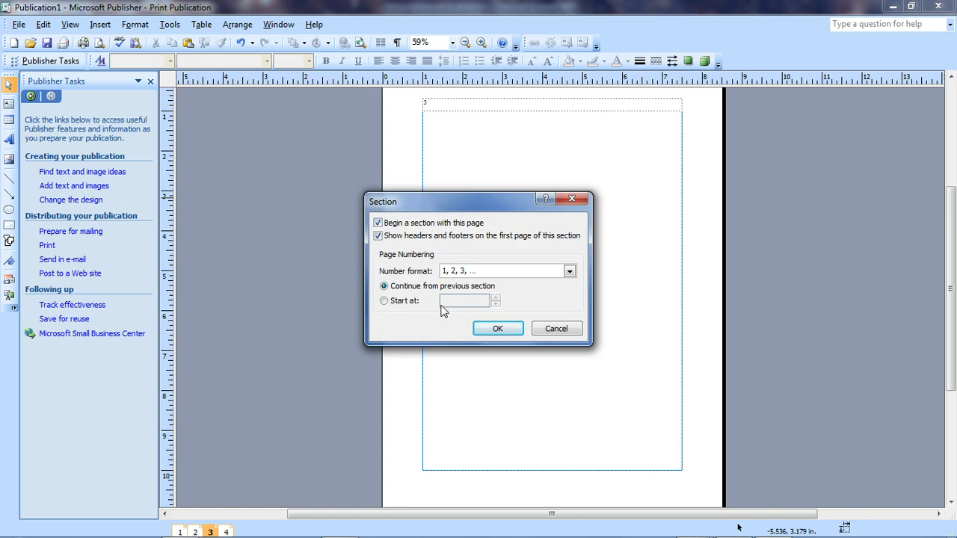
pyautogui.click(395, 304)
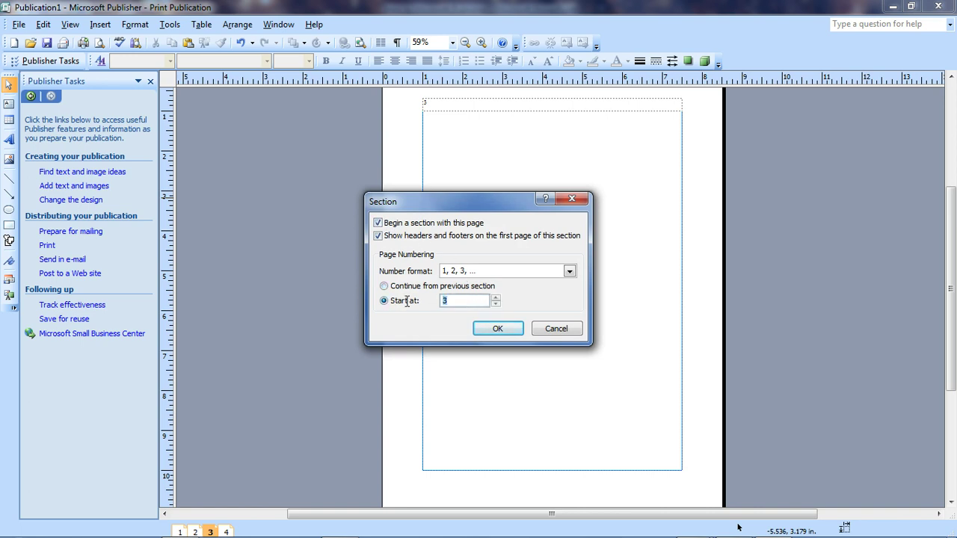
pyautogui.click(498, 329)
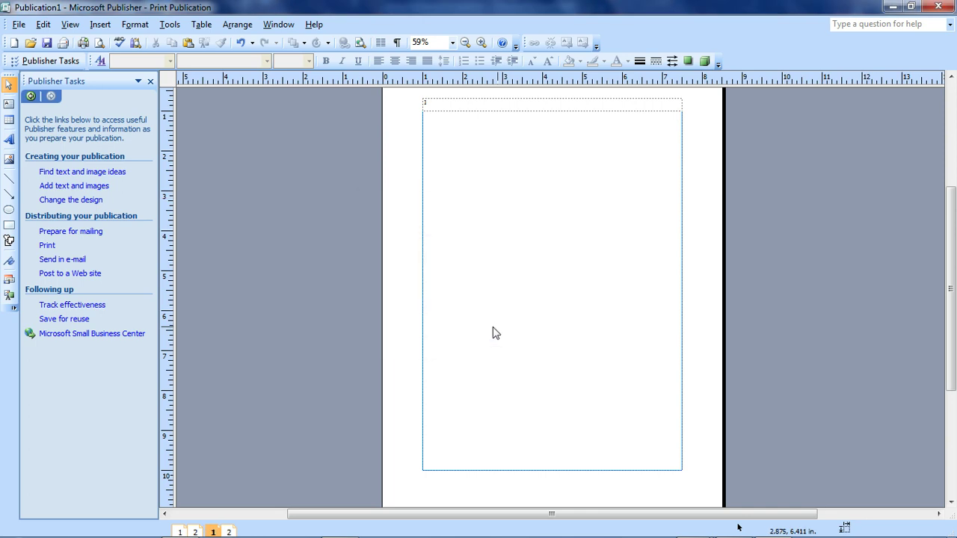
pyautogui.click(190, 530)
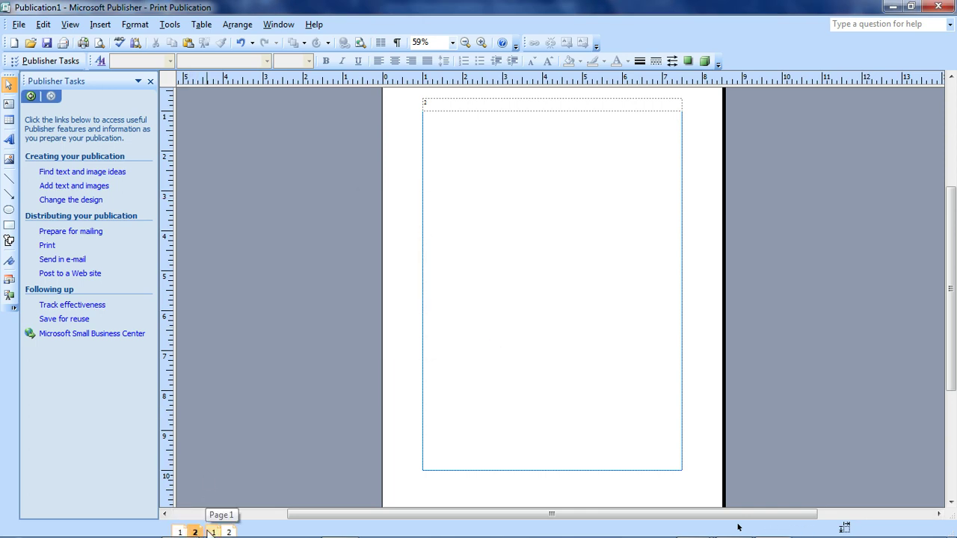
pyautogui.click(212, 532)
pyautogui.click(229, 532)
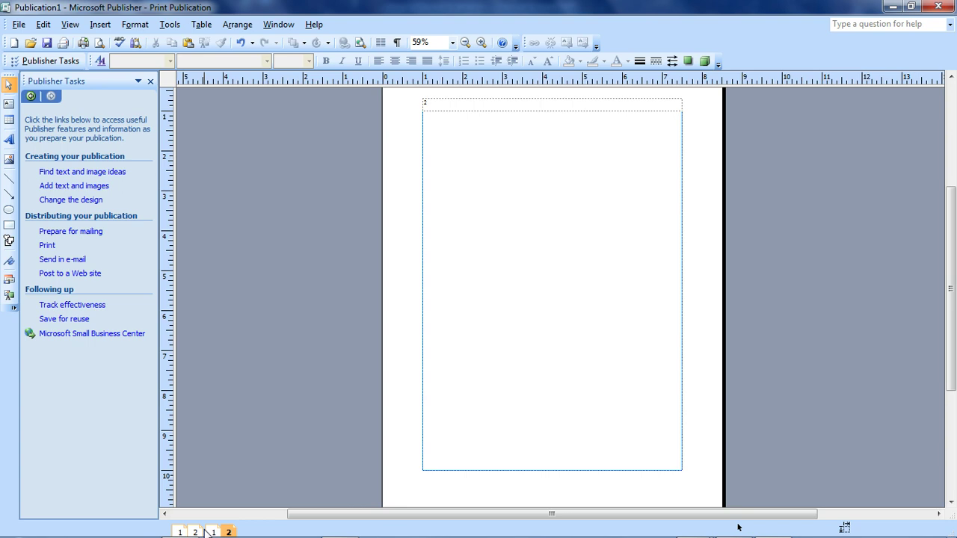
pyautogui.click(179, 532)
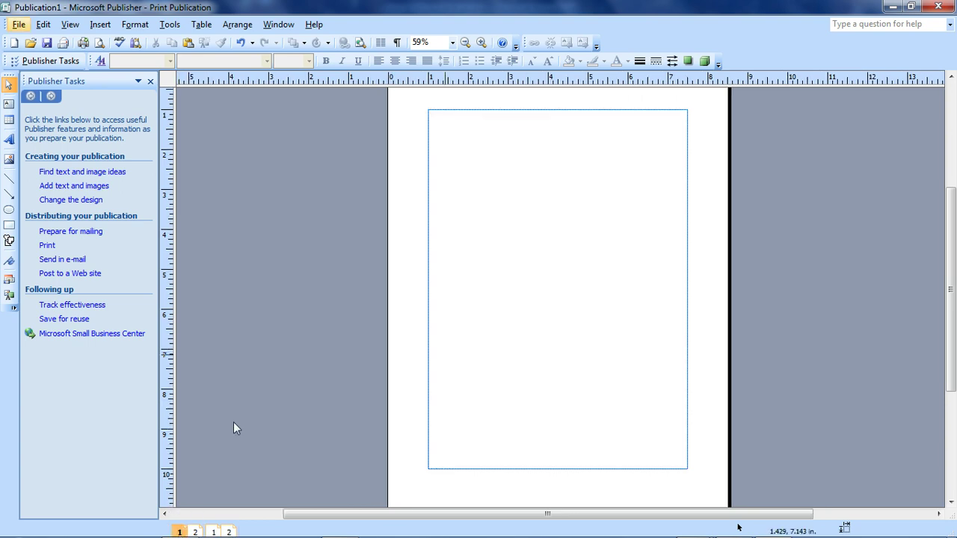
# Step: Open the Design Gallery, browse Calendars, Borders and other categories, then show Mastheads
pyautogui.click(100, 24)
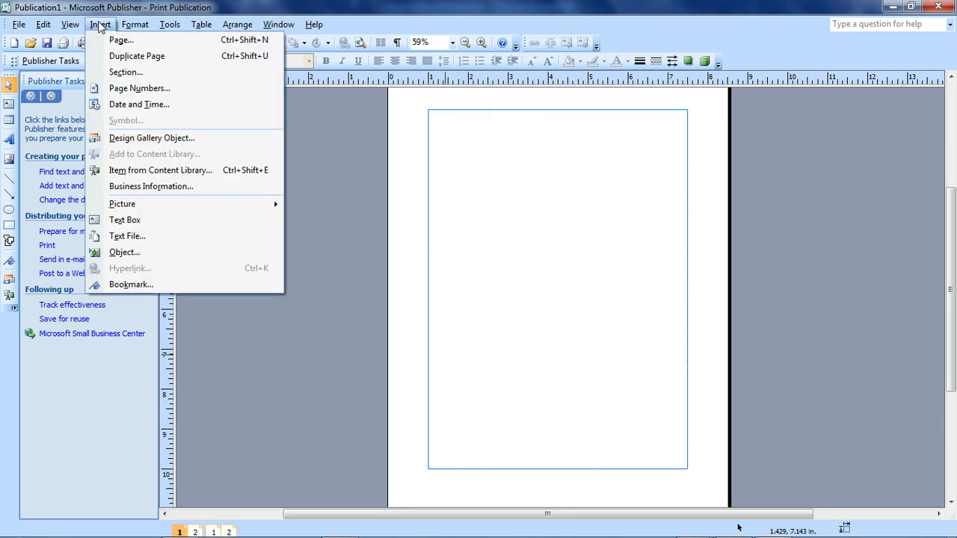
pyautogui.click(157, 138)
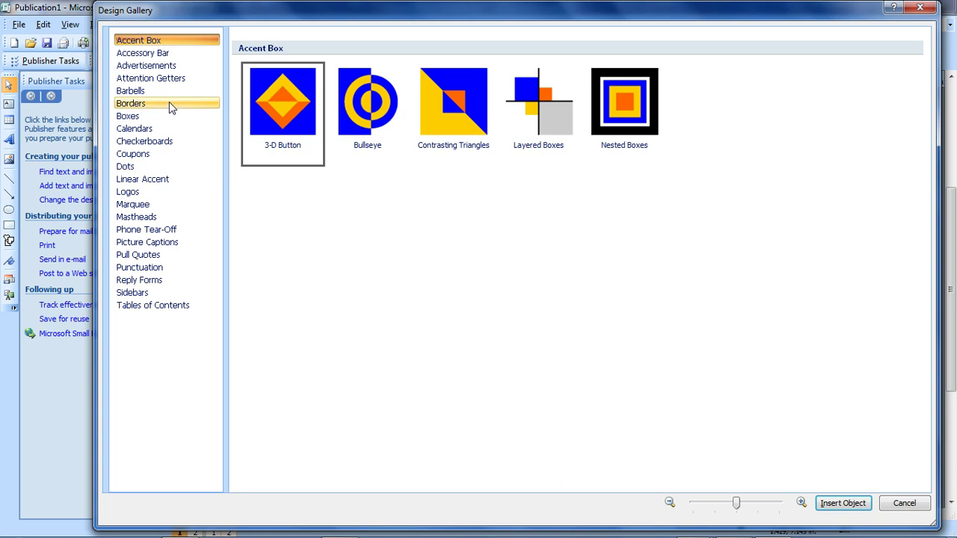
pyautogui.click(150, 132)
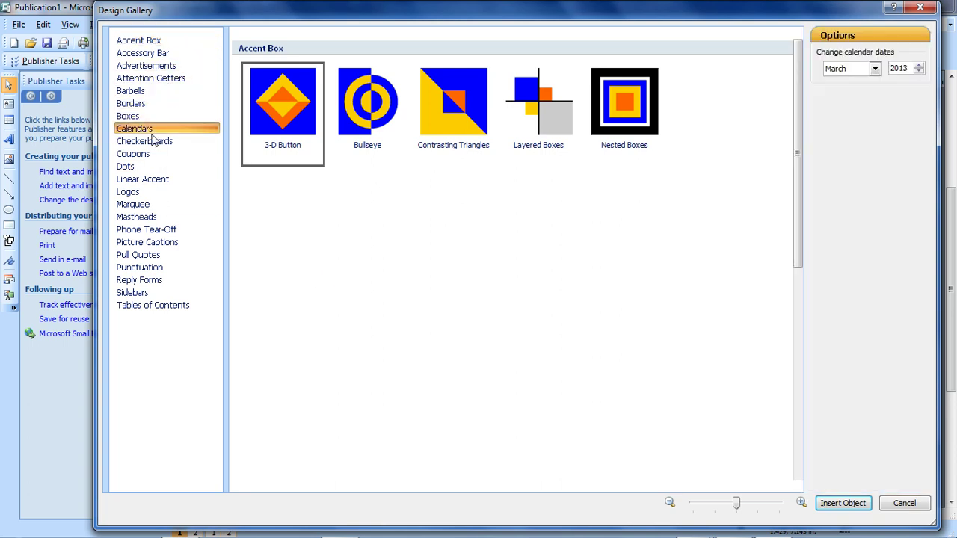
pyautogui.click(146, 104)
pyautogui.click(146, 181)
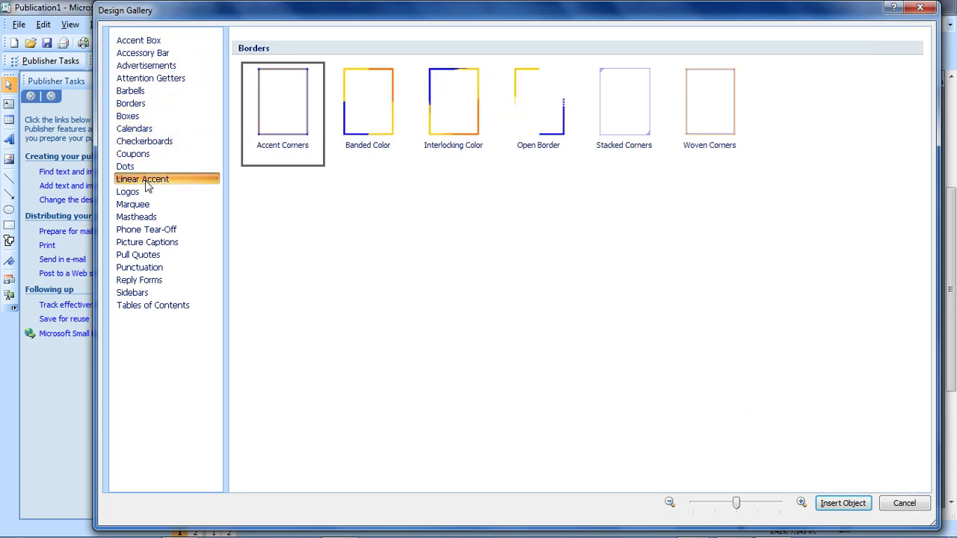
pyautogui.click(146, 229)
pyautogui.click(142, 267)
pyautogui.click(142, 218)
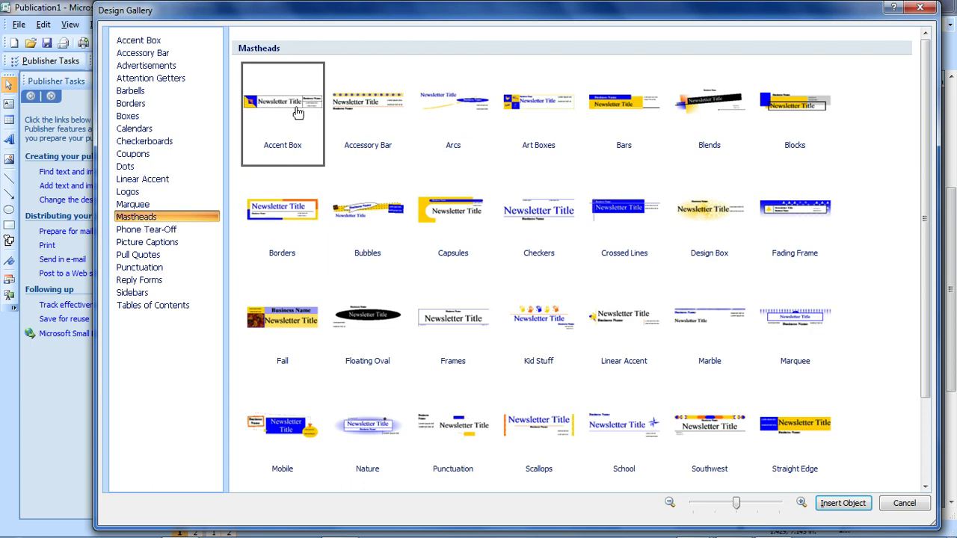
# Step: Insert the Accent Box masthead, move it to the top of page 1, and fill its text
pyautogui.click(843, 504)
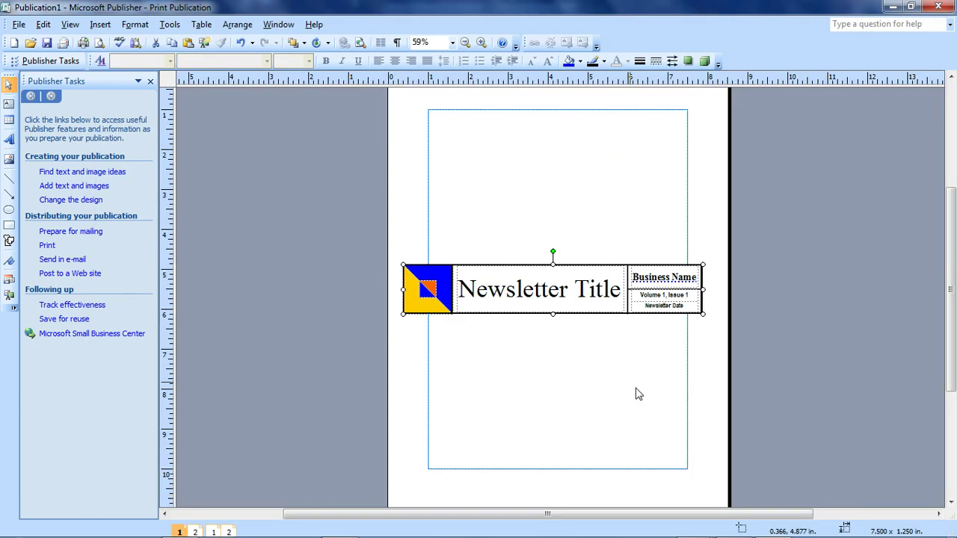
pyautogui.moveTo(533, 269); pyautogui.dragTo(537, 111)
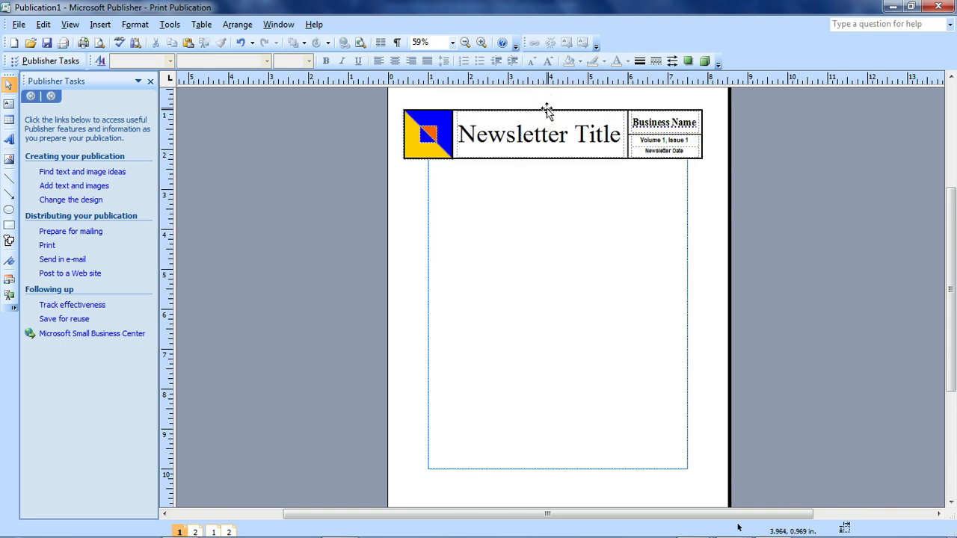
pyautogui.press('Escape')
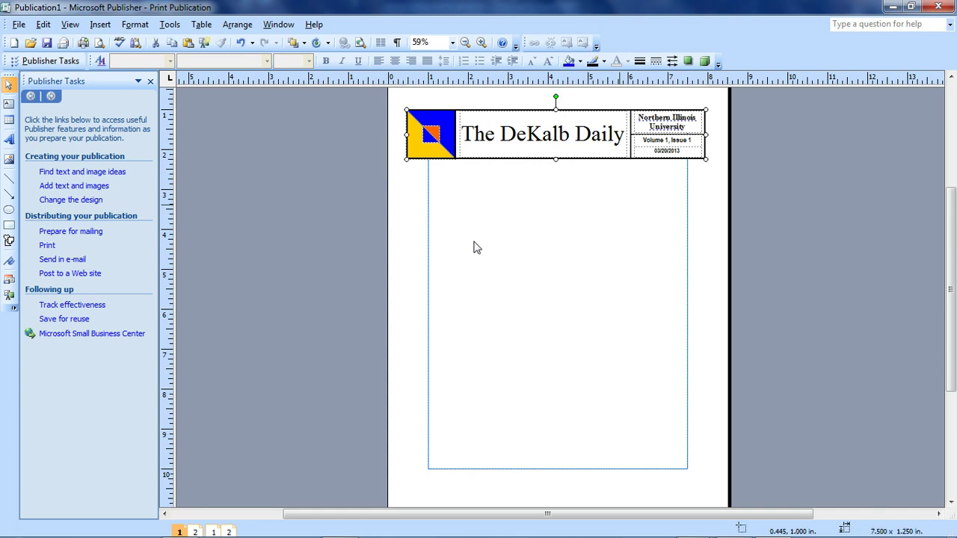
pyautogui.click(475, 246)
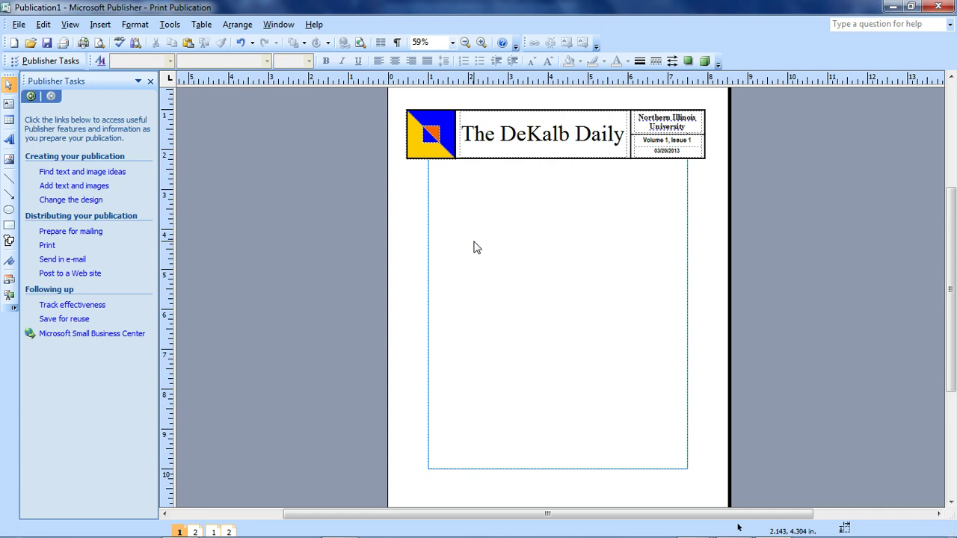
# Step: In Format Publication, preview schemes from Black to Cherry, apply Burgundy, and begin a custom scheme
pyautogui.click(137, 81)
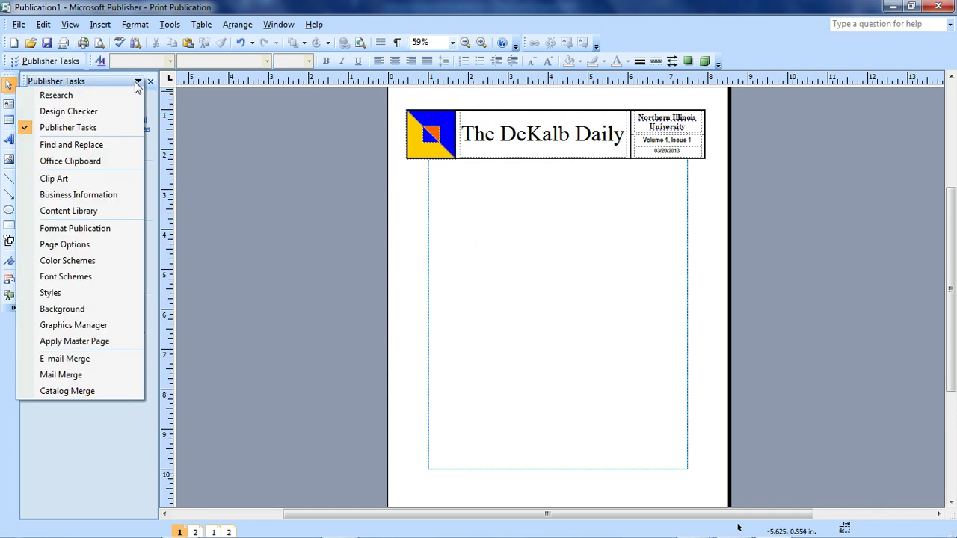
pyautogui.click(119, 229)
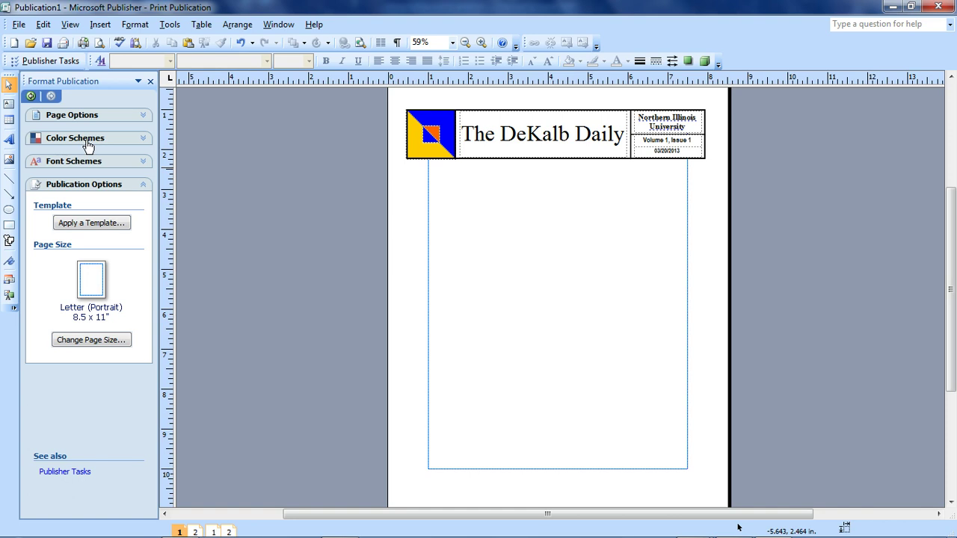
pyautogui.click(125, 147)
pyautogui.click(60, 233)
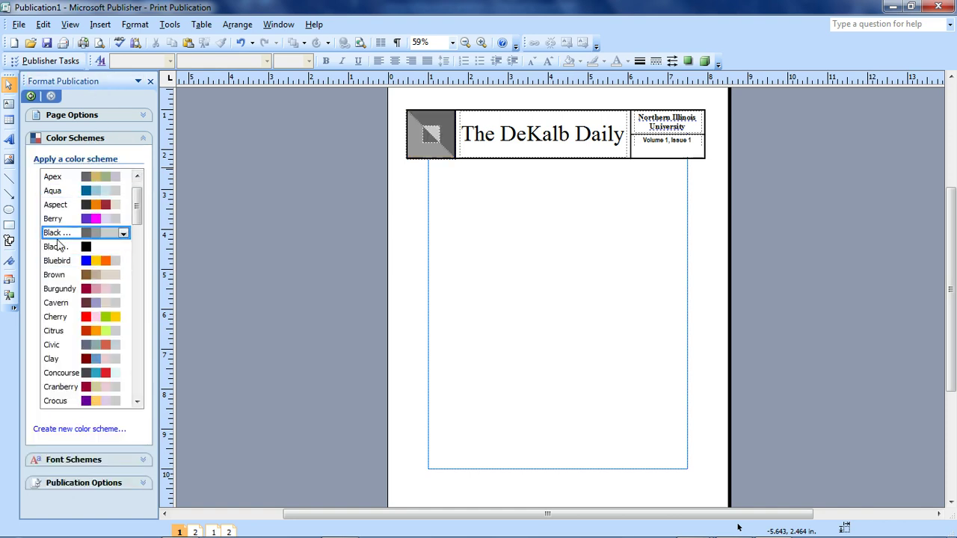
pyautogui.click(75, 275)
pyautogui.click(78, 302)
pyautogui.click(71, 345)
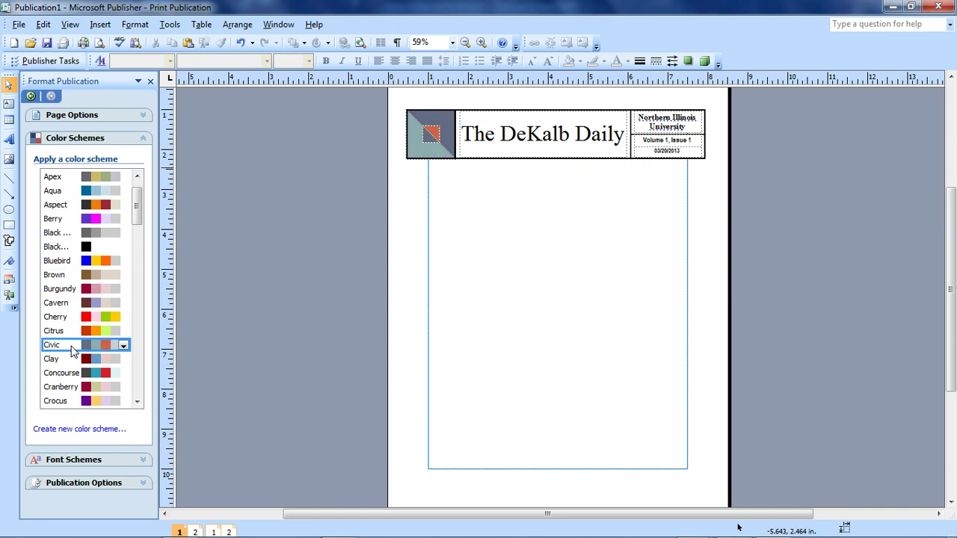
pyautogui.click(71, 372)
pyautogui.click(72, 401)
pyautogui.click(75, 317)
pyautogui.click(74, 289)
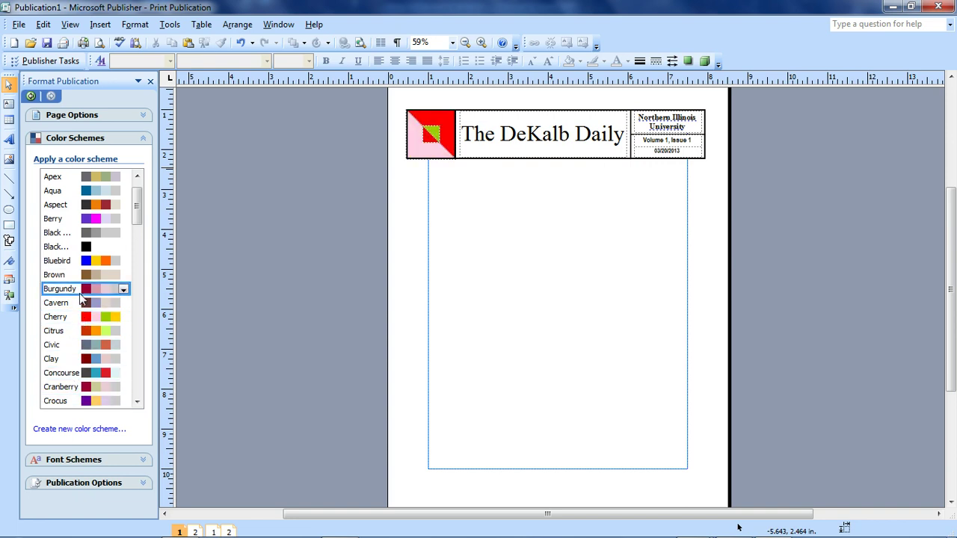
pyautogui.click(120, 430)
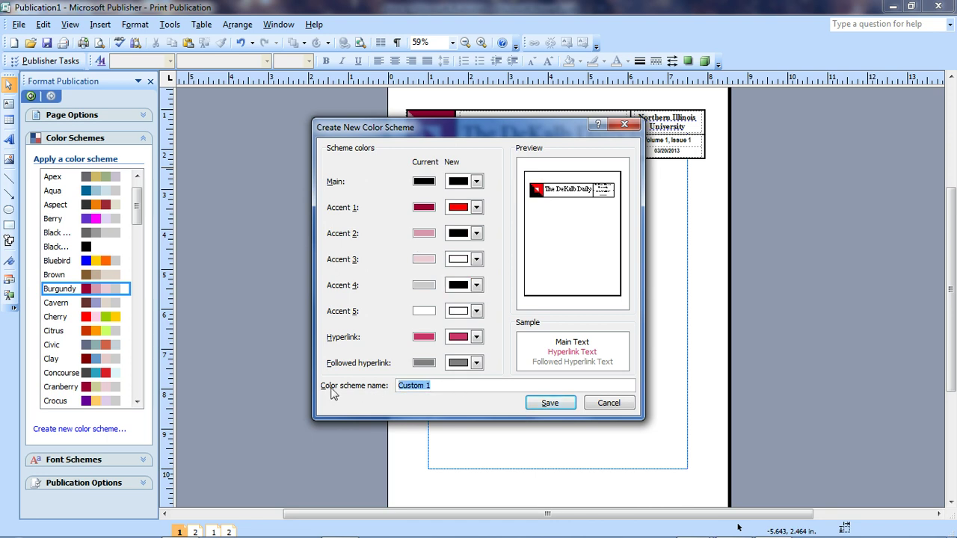
# Step: Save the custom scheme as 'Northern Illinois University' and check the page in Print Preview
pyautogui.write('Northern Illinois University')
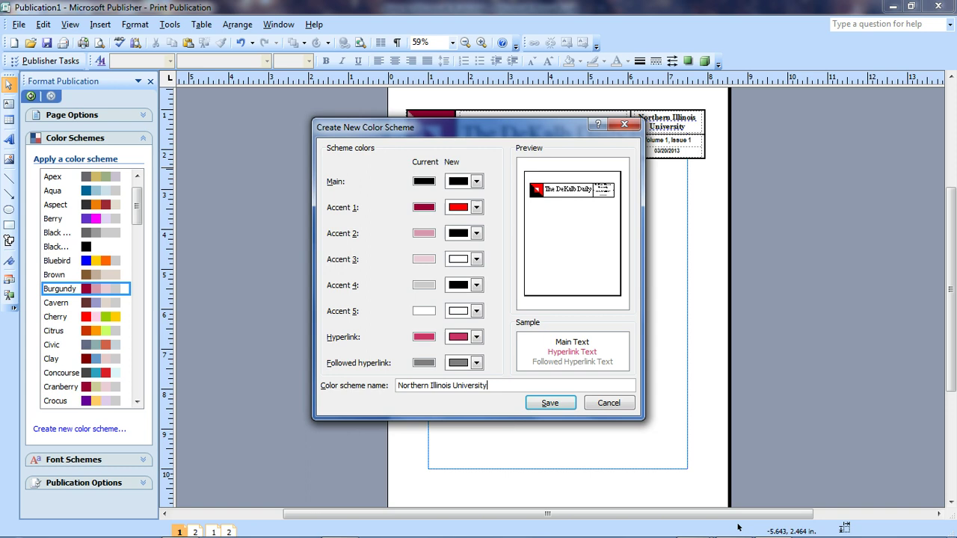
pyautogui.click(549, 403)
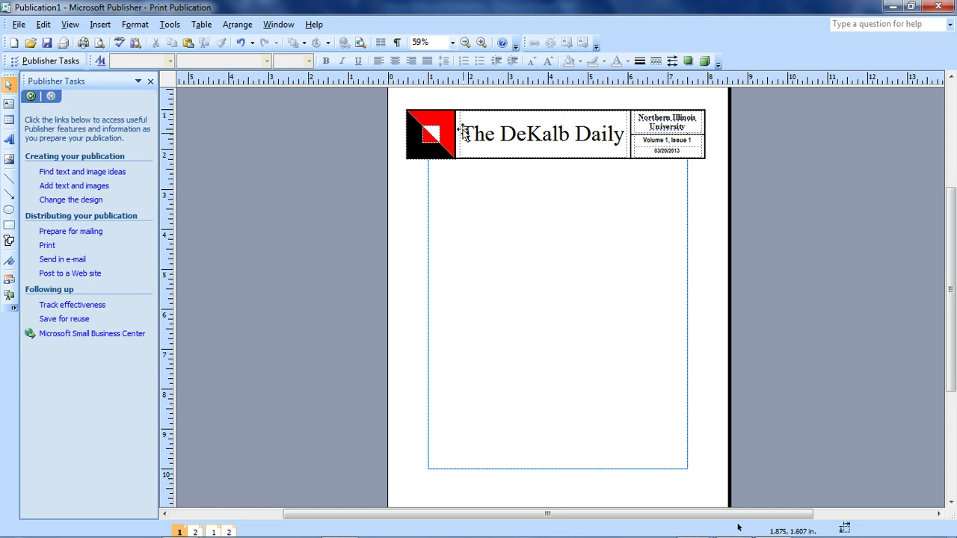
pyautogui.click(19, 24)
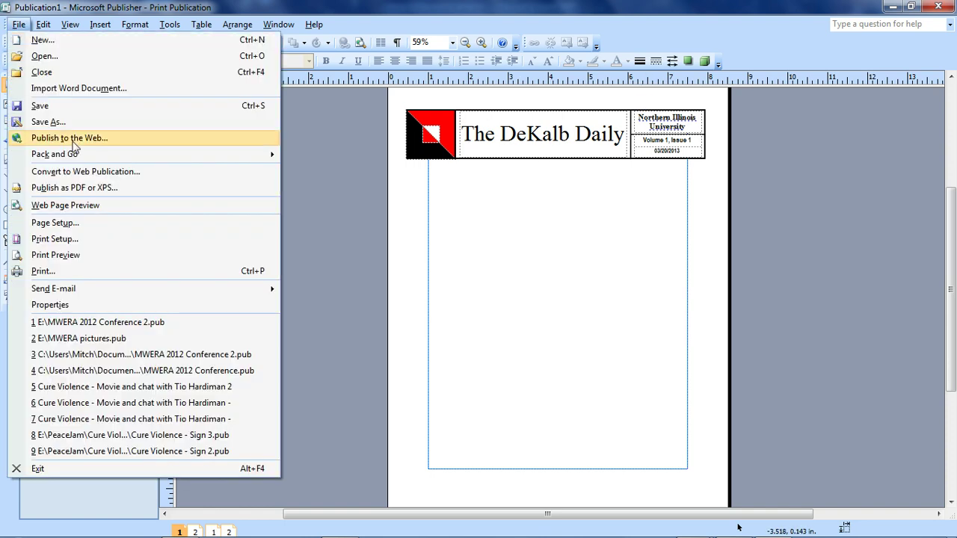
pyautogui.click(75, 254)
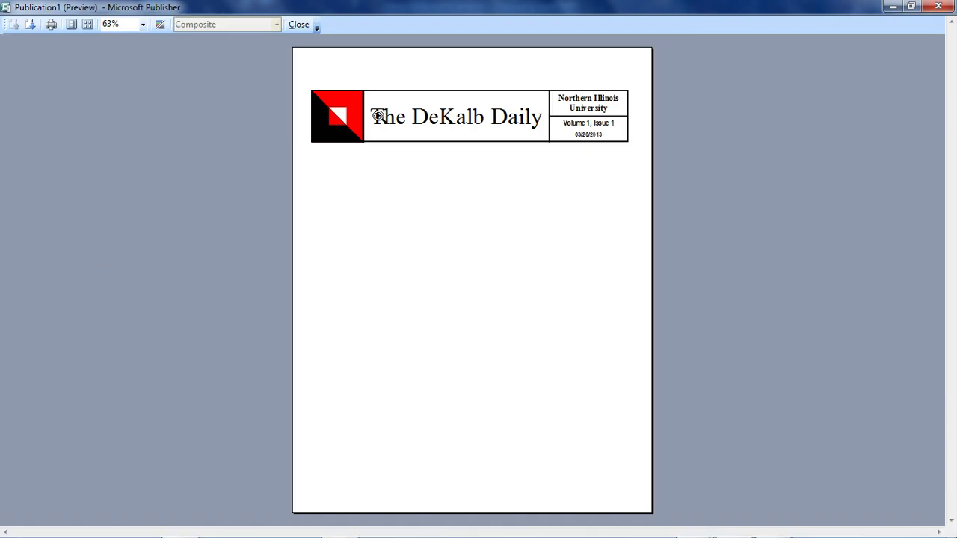
pyautogui.click(298, 24)
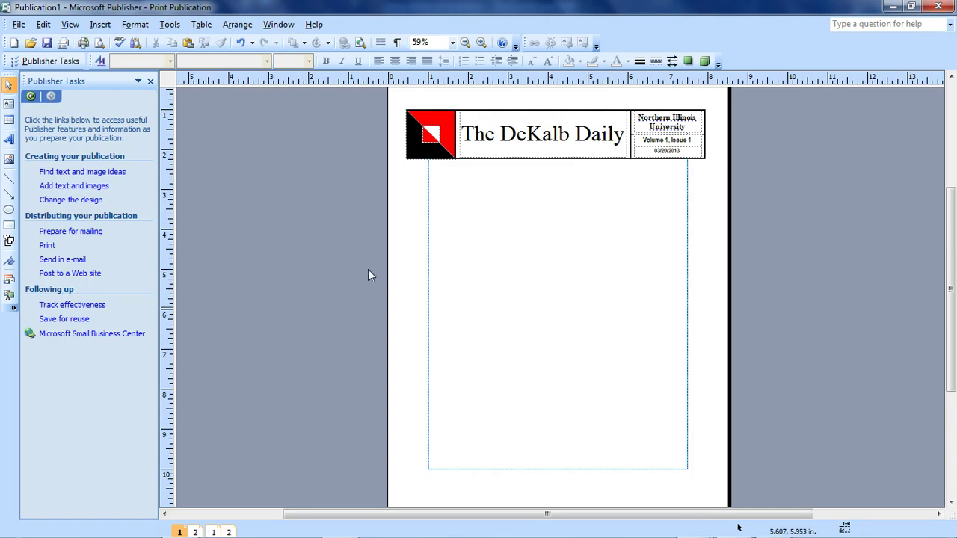
# Step: Insert the Northern Illinois campus, lagoon and Egyptian Theatre photos from file onto page 1
pyautogui.click(100, 23)
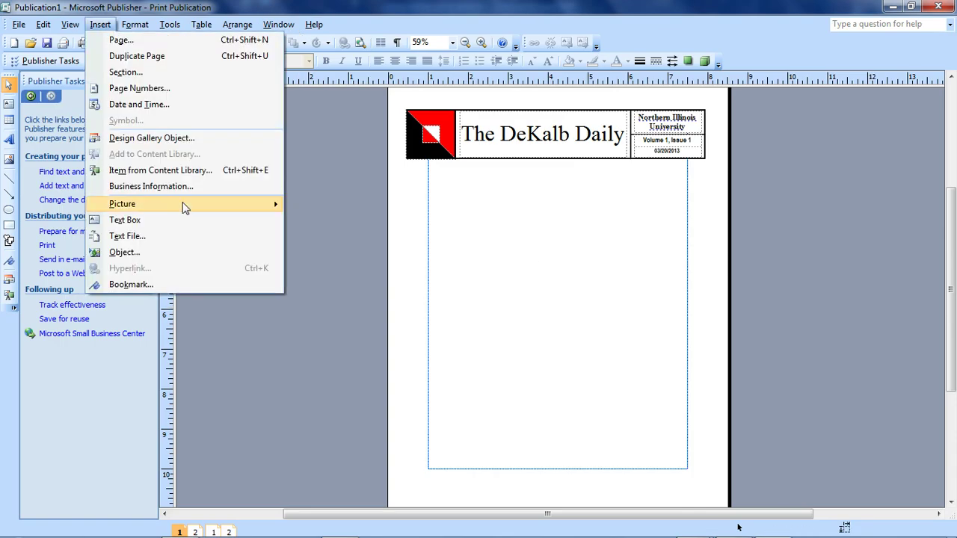
pyautogui.moveTo(190, 212)
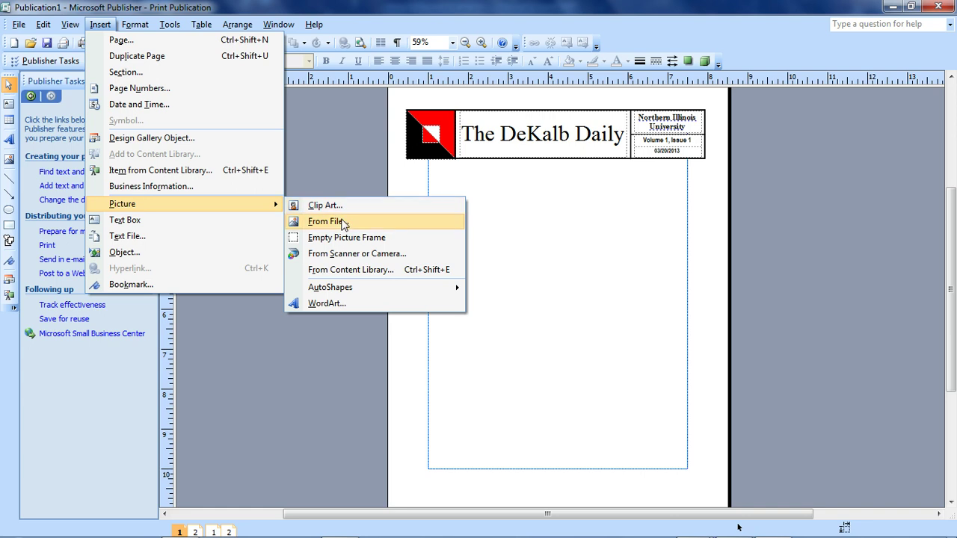
pyautogui.click(343, 223)
pyautogui.click(181, 133)
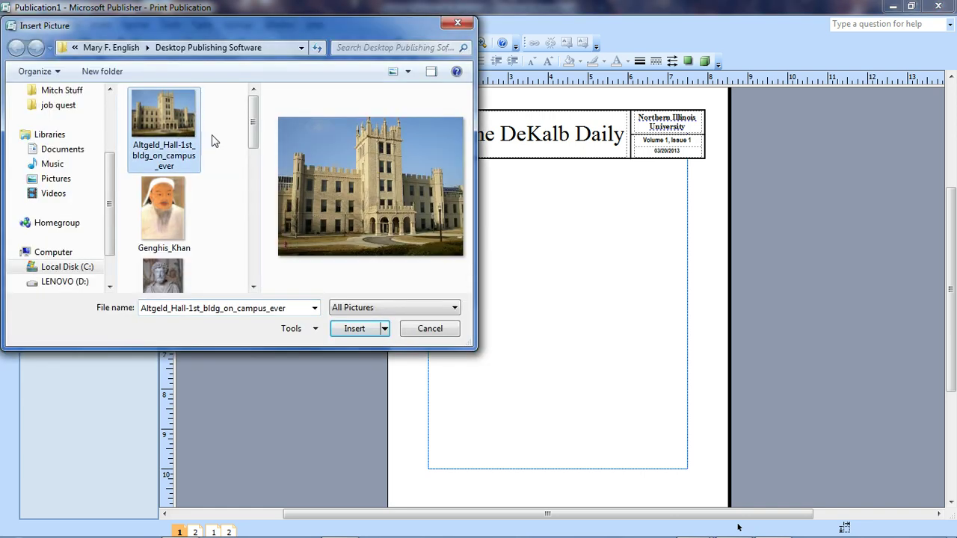
pyautogui.moveTo(251, 131); pyautogui.dragTo(256, 224)
pyautogui.click(188, 153)
pyautogui.scroll(-3, 179, 172)
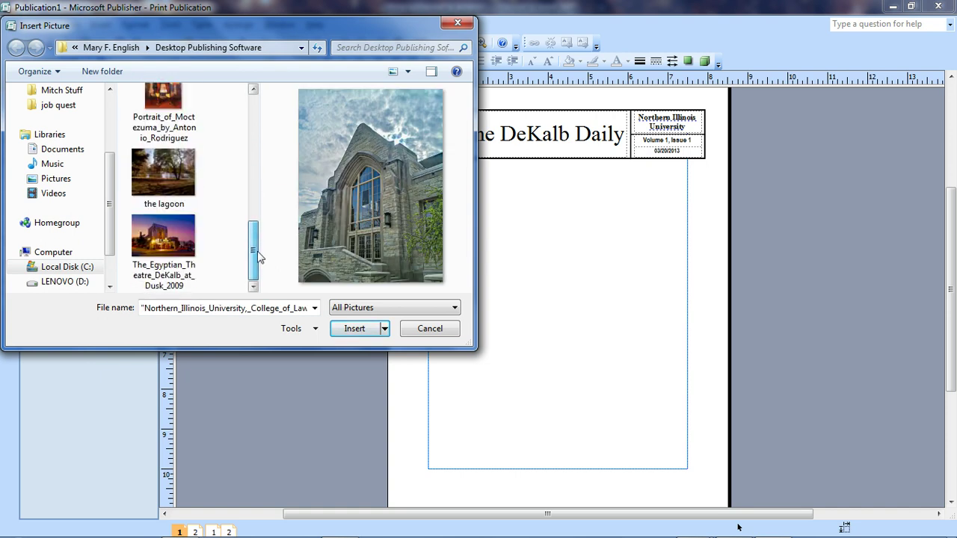
pyautogui.keyDown('ctrl'); pyautogui.click(178, 177); pyautogui.keyUp('ctrl')
pyautogui.keyDown('ctrl'); pyautogui.click(186, 225); pyautogui.keyUp('ctrl')
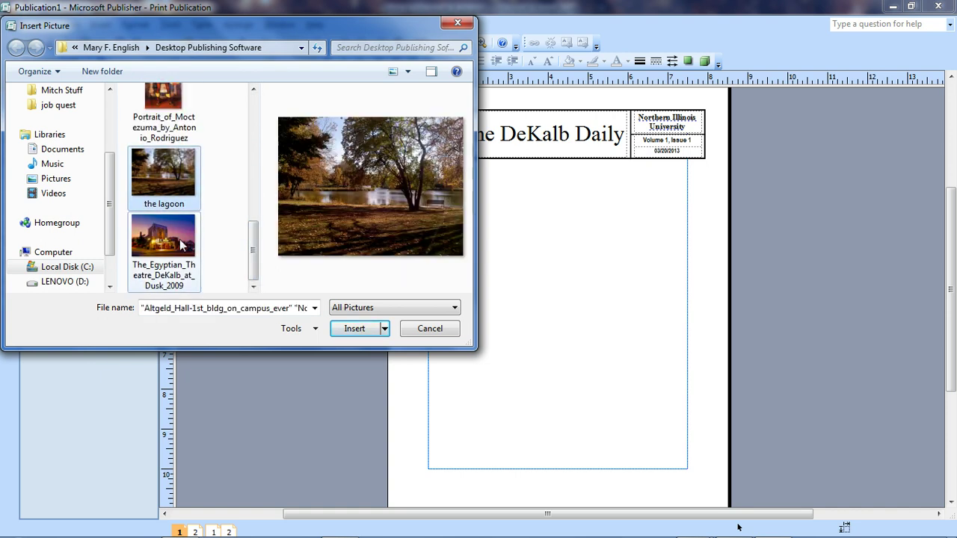
pyautogui.click(355, 329)
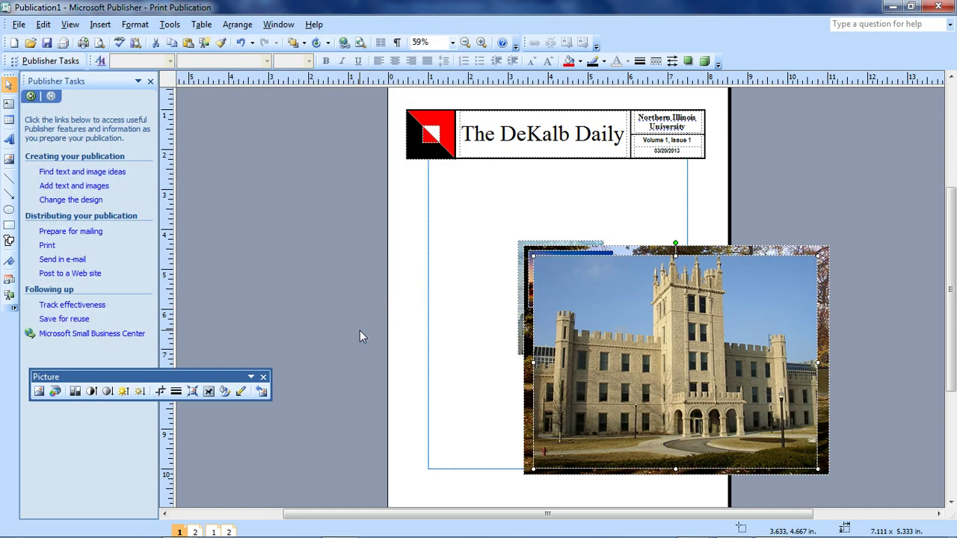
# Step: Pull out, shrink and tilt the castle photo, and move the theatre photo to the lower left
pyautogui.moveTo(680, 344); pyautogui.dragTo(406, 292)
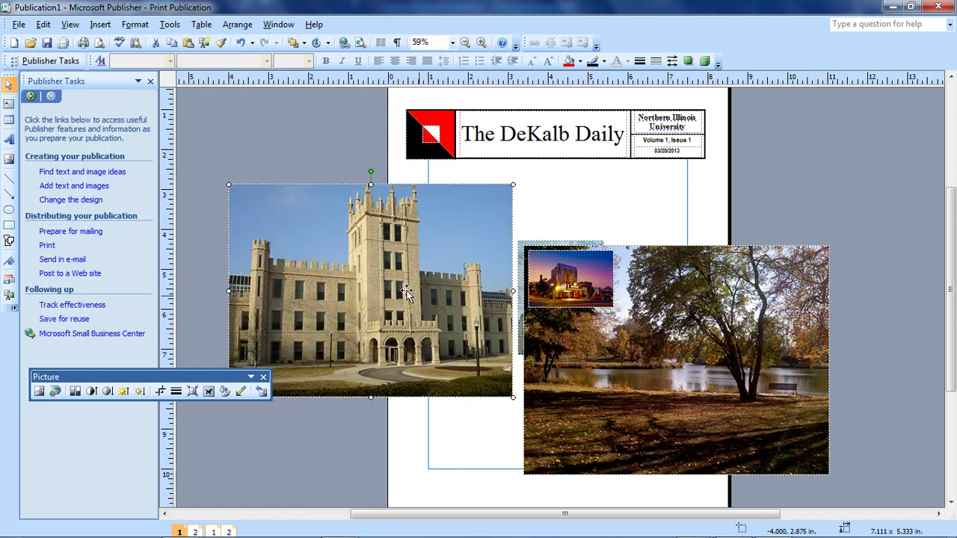
pyautogui.moveTo(513, 397); pyautogui.dragTo(390, 304)
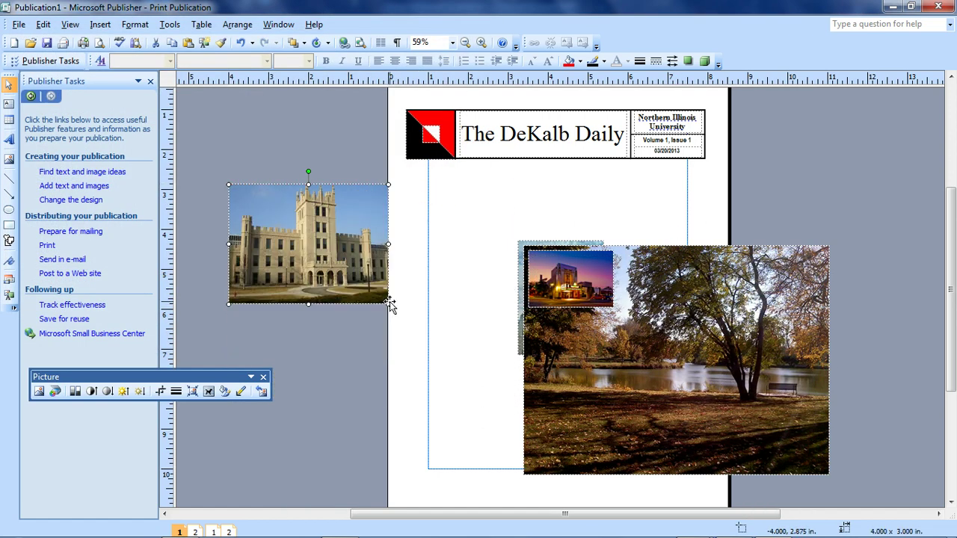
pyautogui.moveTo(308, 171); pyautogui.dragTo(301, 172)
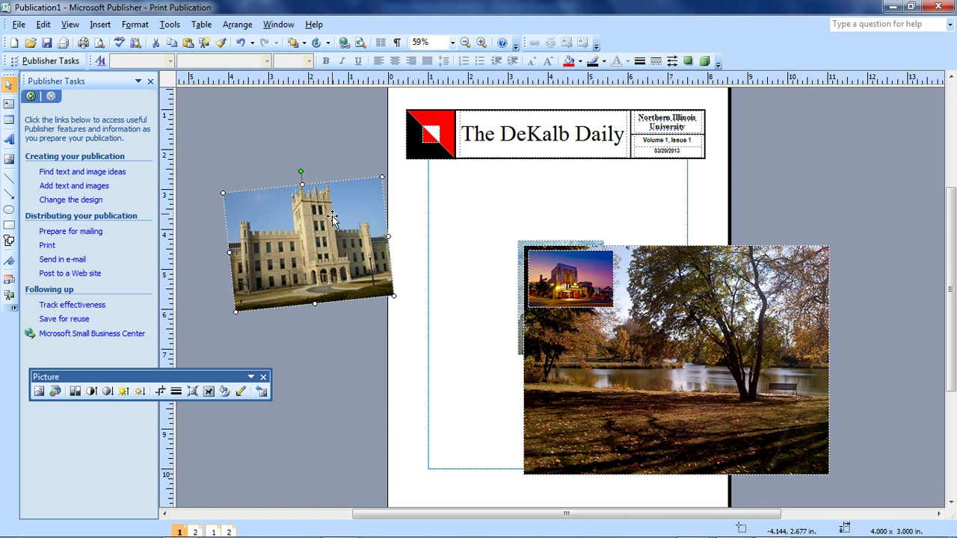
pyautogui.moveTo(332, 217); pyautogui.dragTo(377, 237)
pyautogui.moveTo(586, 282); pyautogui.dragTo(473, 458)
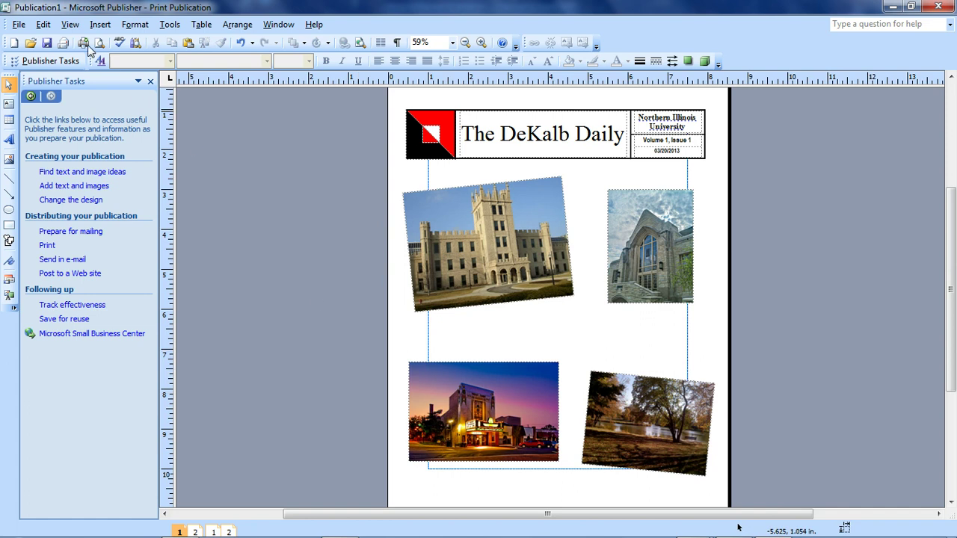
pyautogui.click(101, 27)
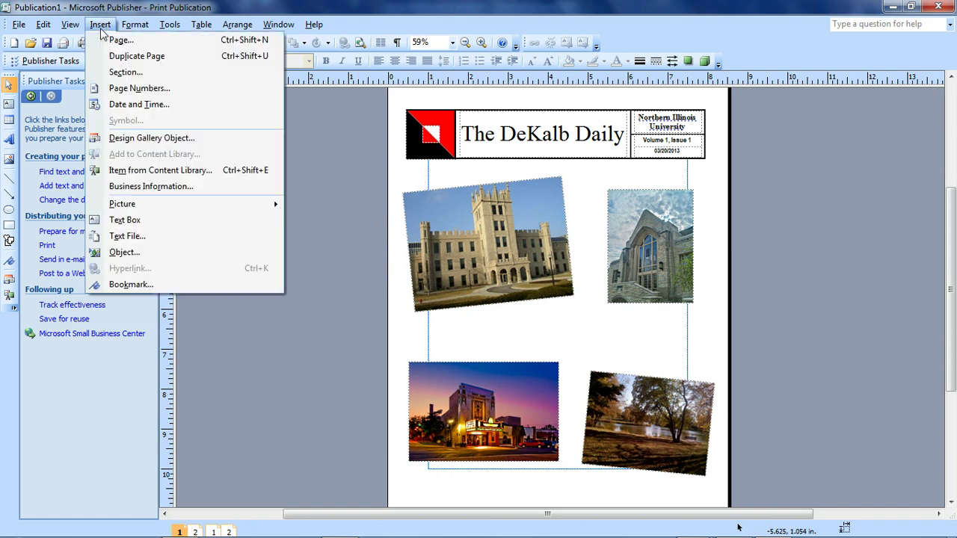
# Step: Draw a caption box below the castle photo and set 'Altgeld Building' in Tahoma
pyautogui.click(124, 220)
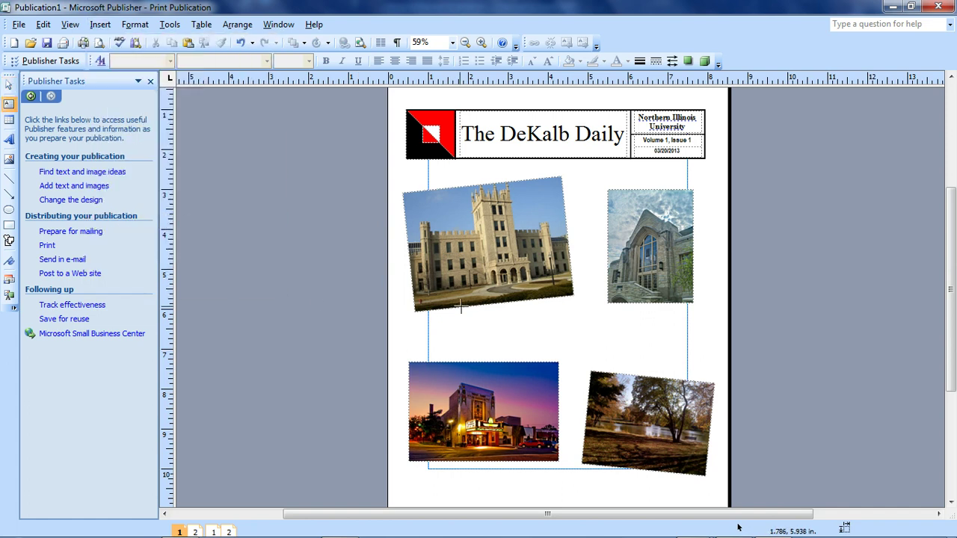
pyautogui.moveTo(448, 314); pyautogui.dragTo(570, 346)
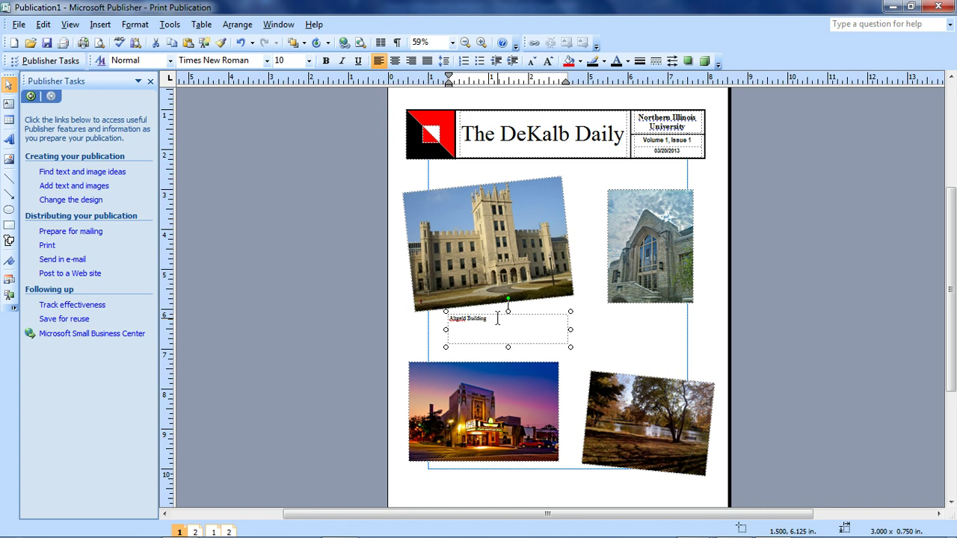
pyautogui.moveTo(498, 318); pyautogui.dragTo(432, 317)
pyautogui.click(267, 61)
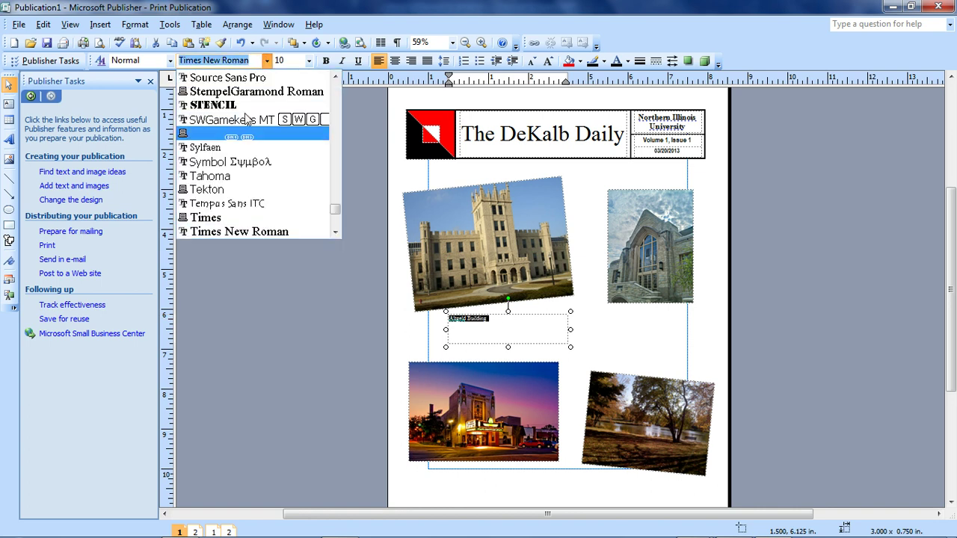
pyautogui.click(241, 181)
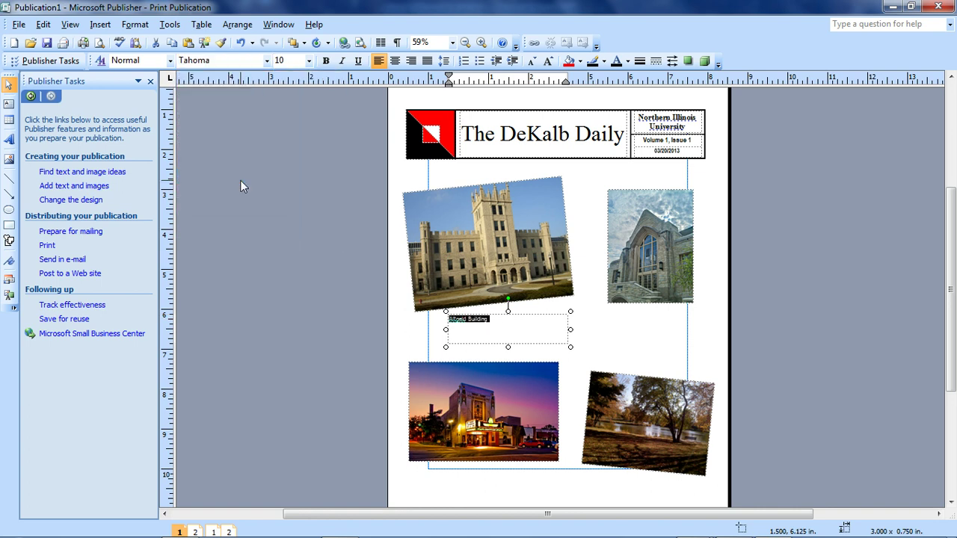
# Step: Set the caption to size 28 and widen its box so it fits on one line
pyautogui.click(309, 60)
pyautogui.scroll(-3, 310, 154)
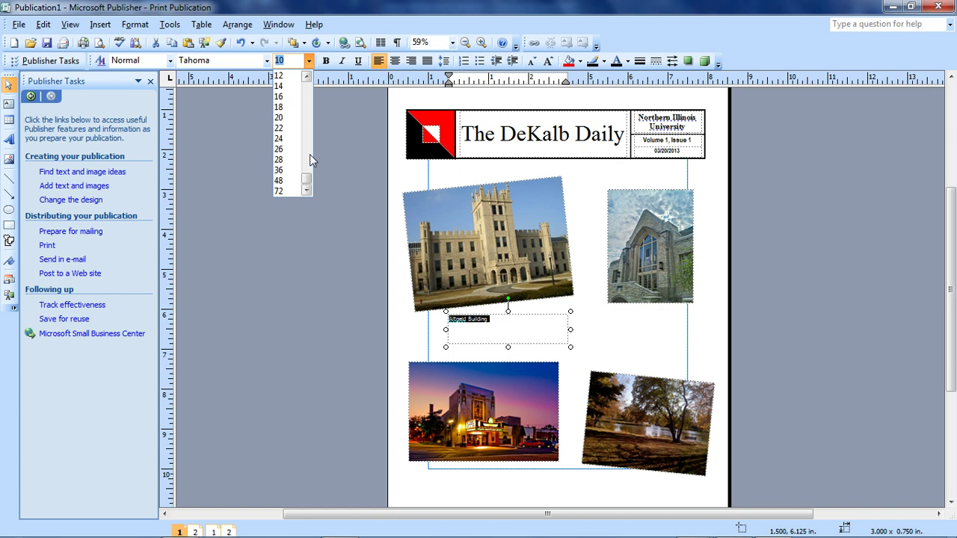
pyautogui.scroll(3, 309, 157)
pyautogui.scroll(-3, 308, 157)
pyautogui.click(282, 181)
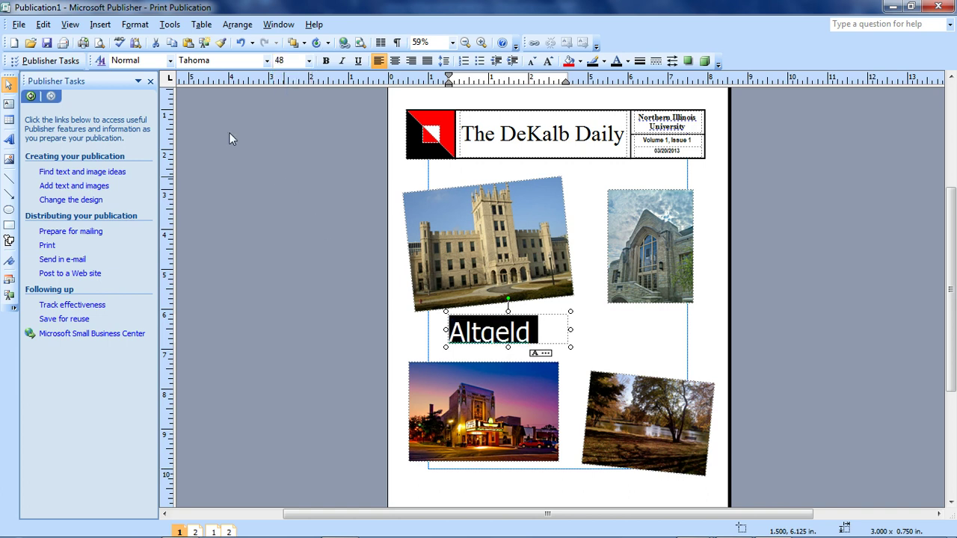
pyautogui.click(309, 60)
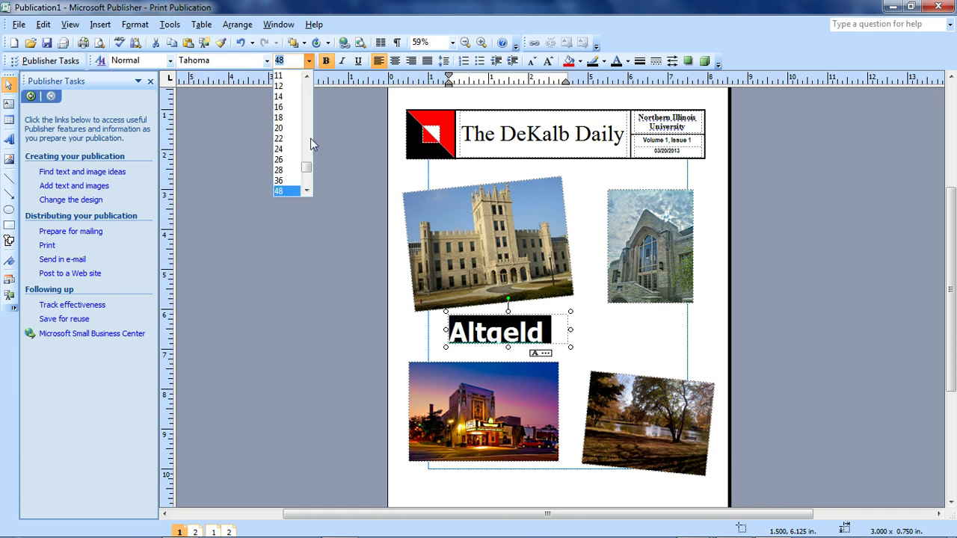
pyautogui.click(284, 170)
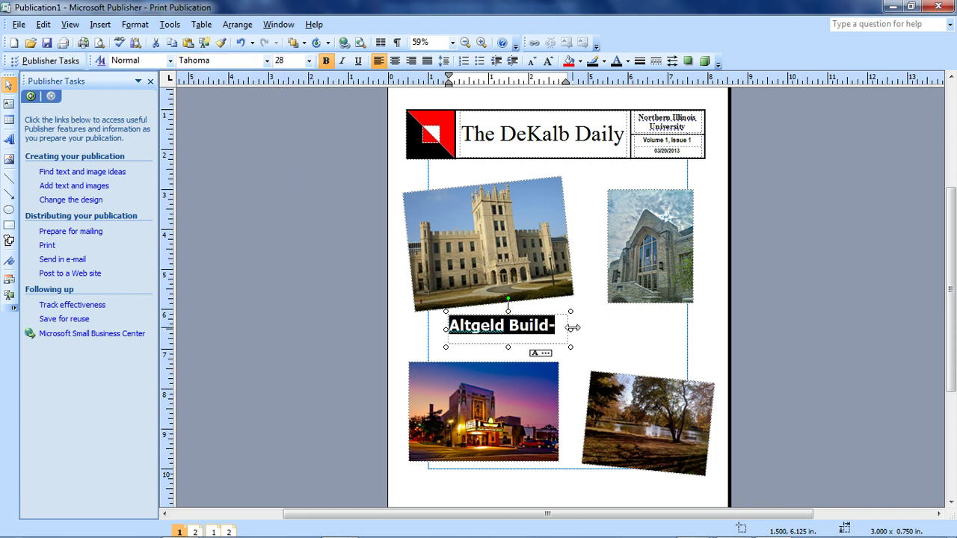
pyautogui.moveTo(571, 329); pyautogui.dragTo(513, 302)
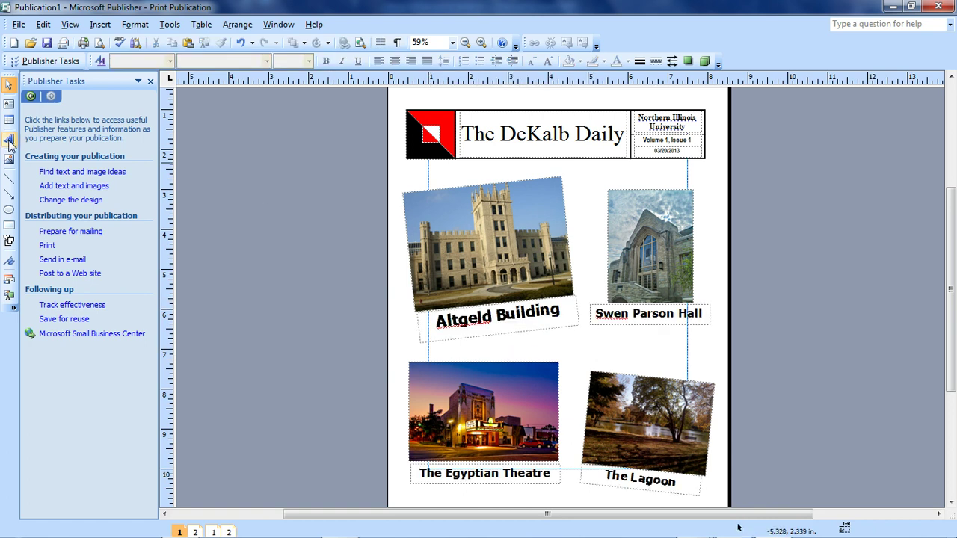
# Step: Insert orange 3D-style WordArt reading 'DeKalb, IL!'
pyautogui.click(9, 141)
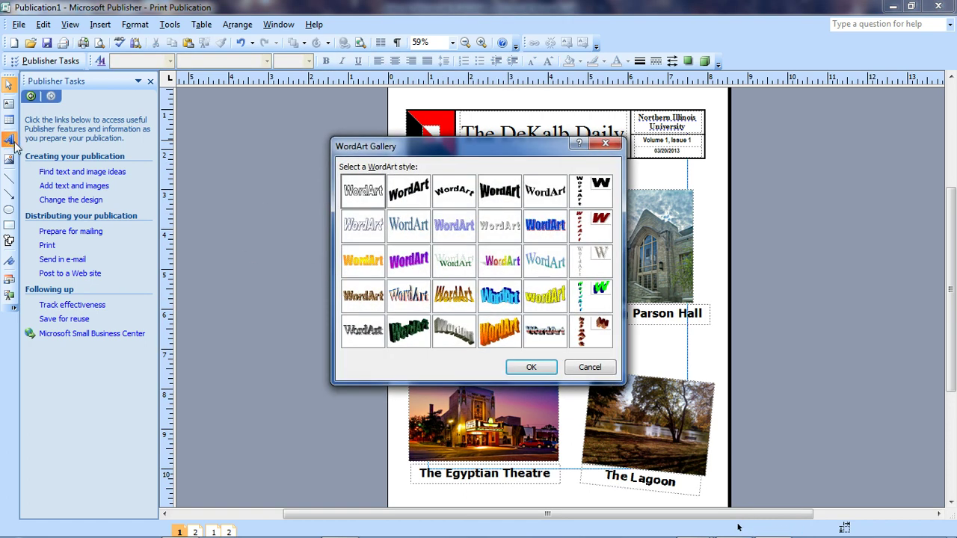
pyautogui.click(499, 332)
pyautogui.click(530, 367)
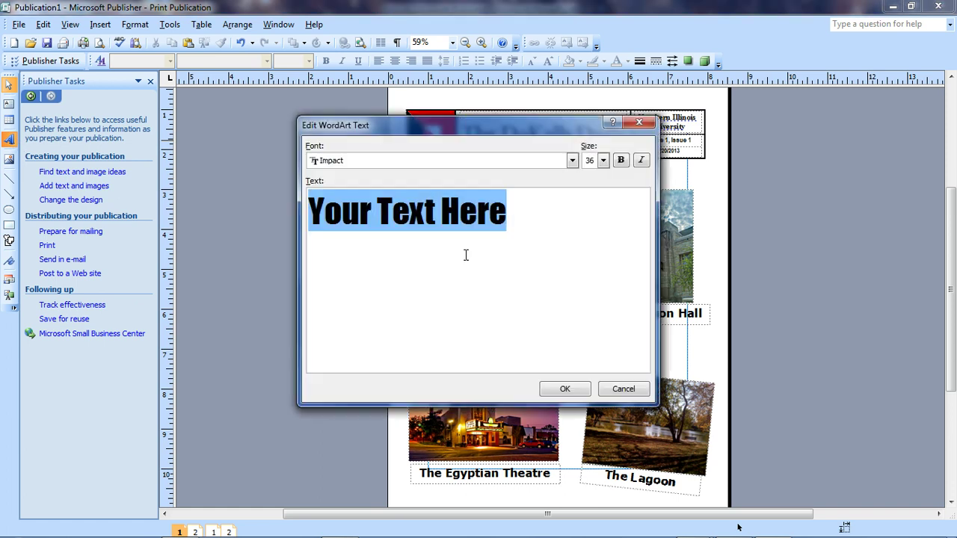
pyautogui.write('DeKalb, ')
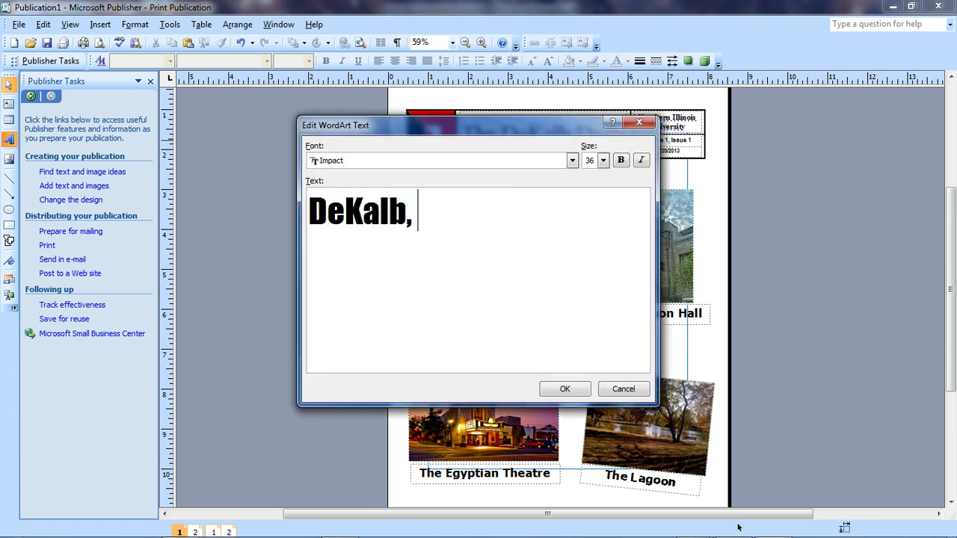
pyautogui.write('IL!')
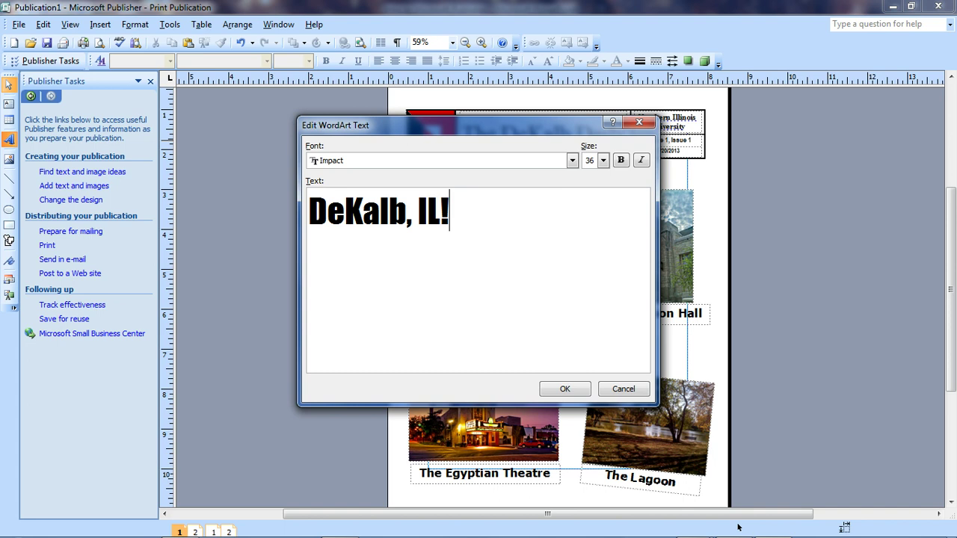
pyautogui.click(565, 389)
# Step: Position the WordArt centrally between the four photos
pyautogui.moveTo(578, 288); pyautogui.dragTo(682, 388)
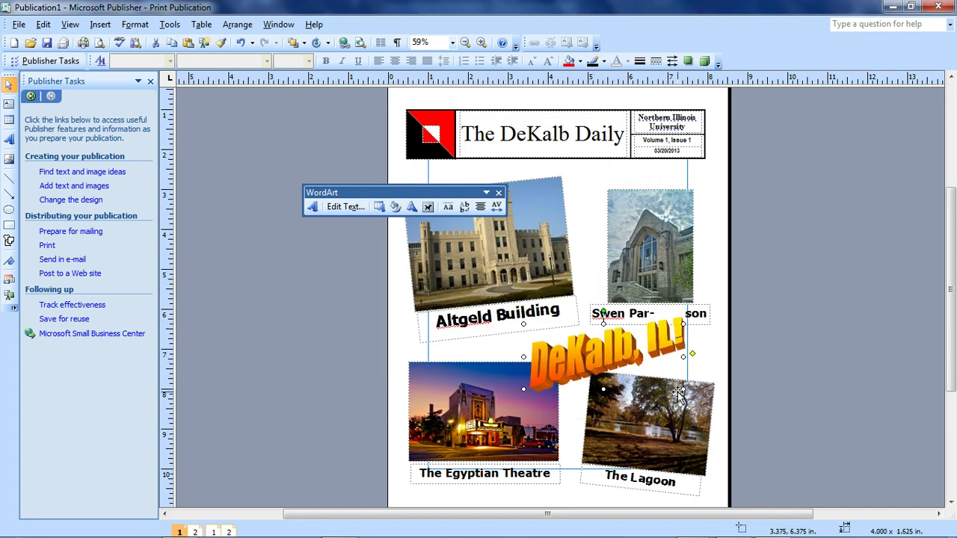
pyautogui.moveTo(599, 345); pyautogui.dragTo(560, 340)
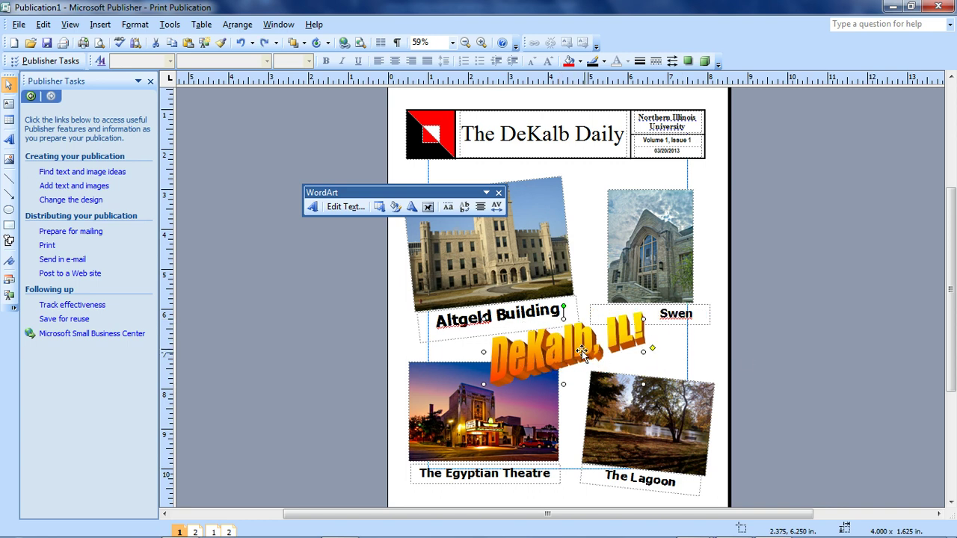
pyautogui.moveTo(578, 357); pyautogui.dragTo(580, 351)
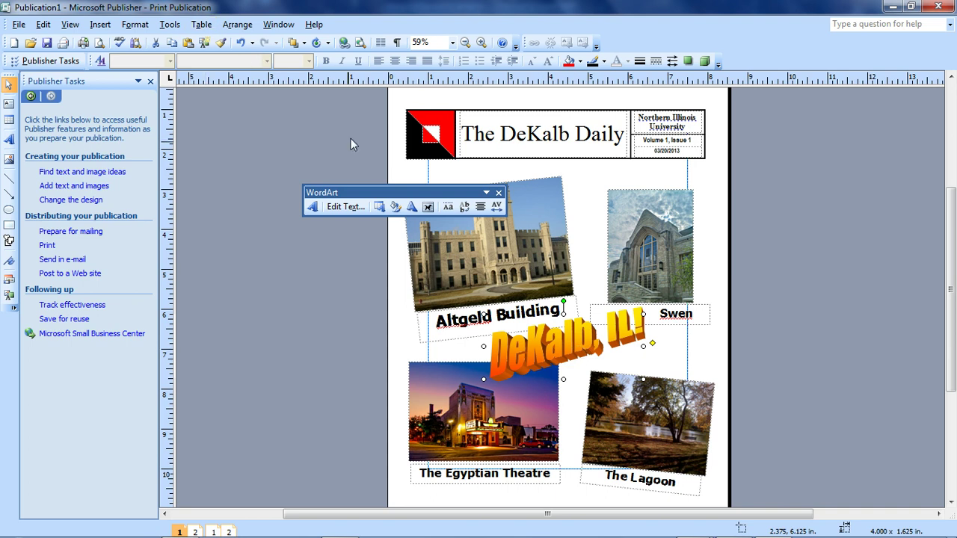
# Step: Set the WordArt's text wrapping to None
pyautogui.click(231, 25)
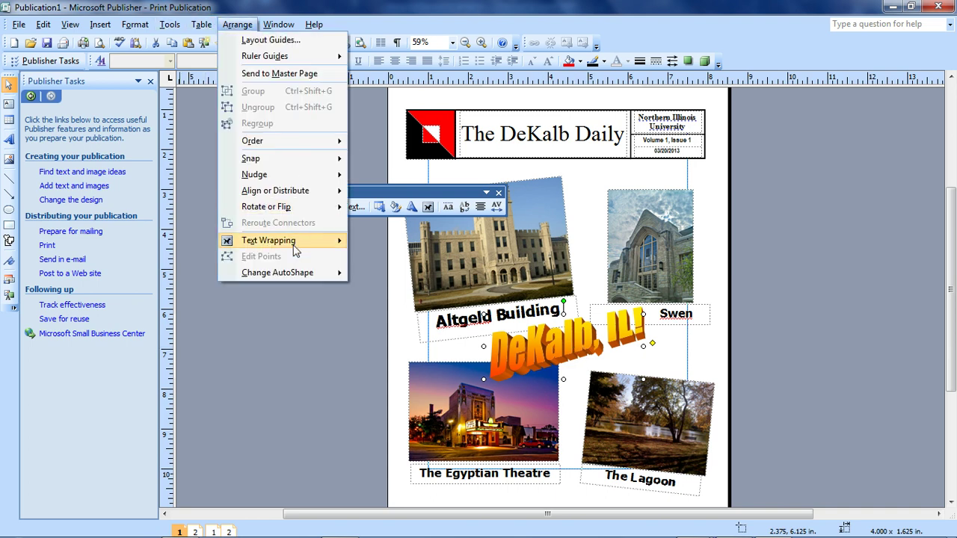
pyautogui.moveTo(293, 241)
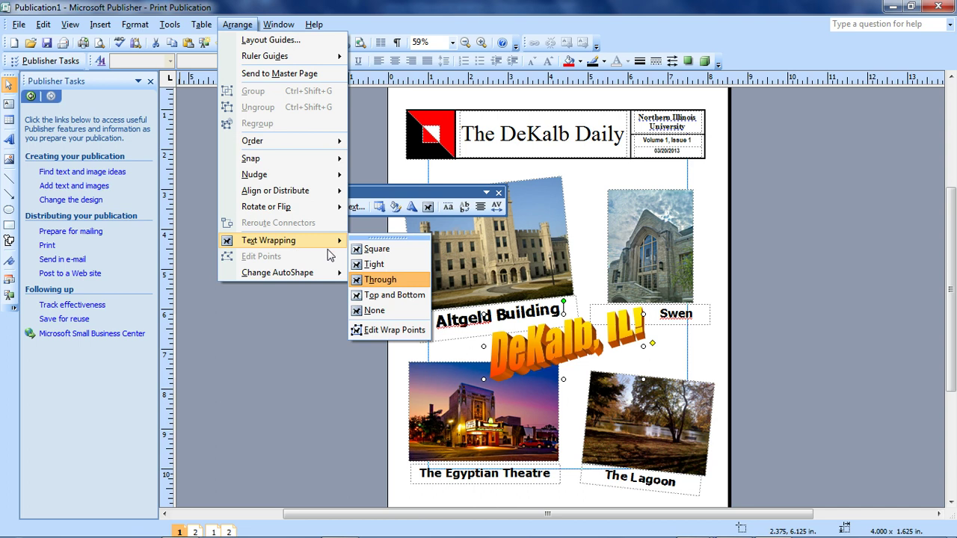
pyautogui.click(400, 311)
# Step: Nudge the WordArt back into place between the photos
pyautogui.moveTo(575, 353)
pyautogui.mouseDown()
pyautogui.moveTo(560, 361)
pyautogui.moveTo(570, 362)
pyautogui.mouseUp()
pyautogui.press('Up')
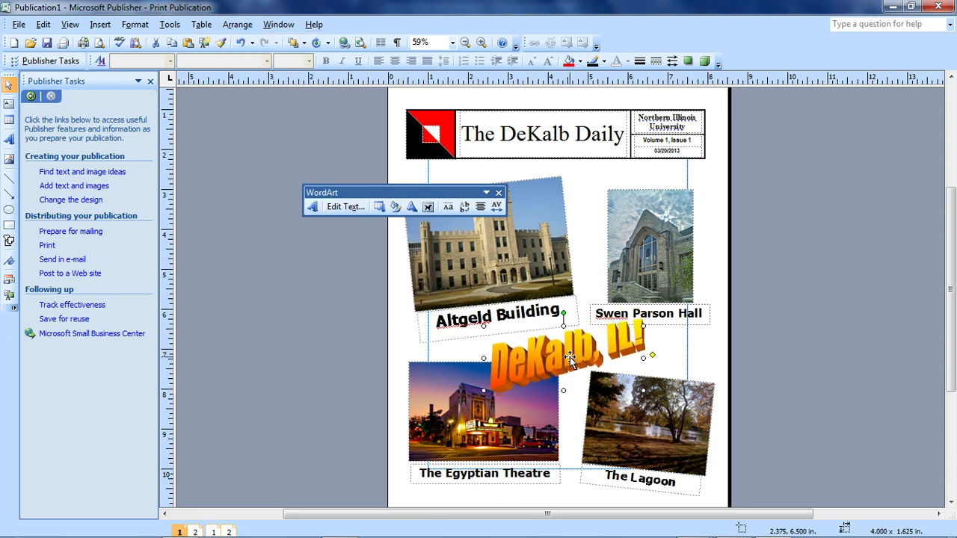
pyautogui.click(570, 356)
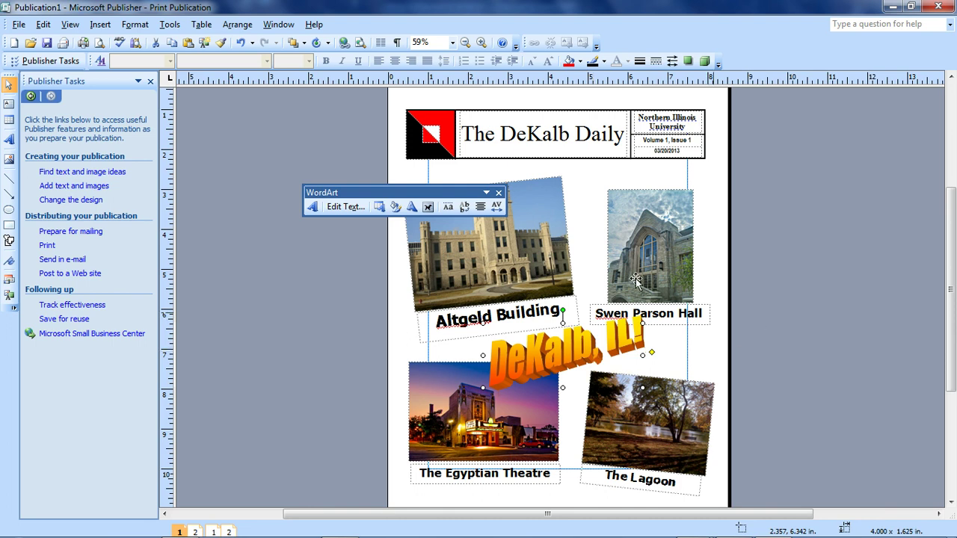
# Step: Bring up the Arrange menu's options with the WordArt selected
pyautogui.click(169, 25)
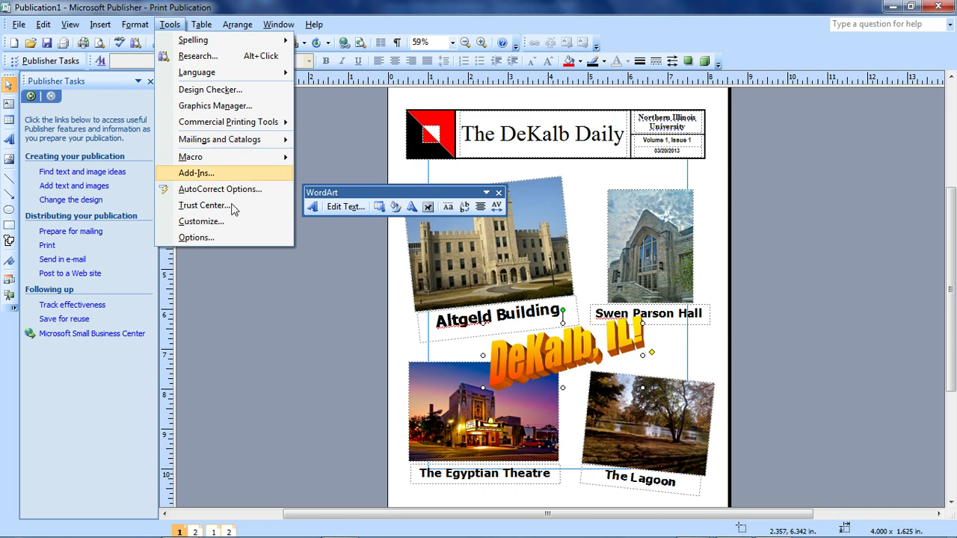
pyautogui.moveTo(209, 47)
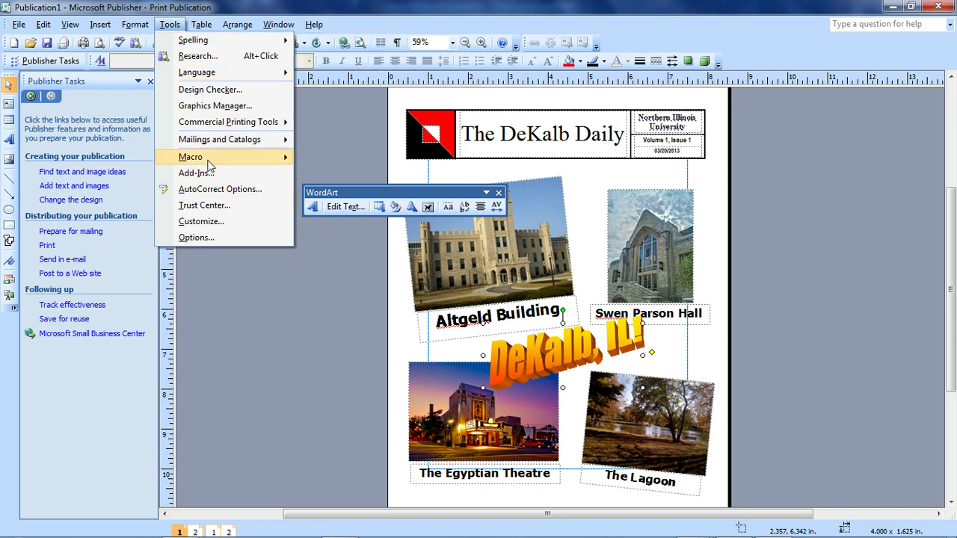
pyautogui.moveTo(201, 30)
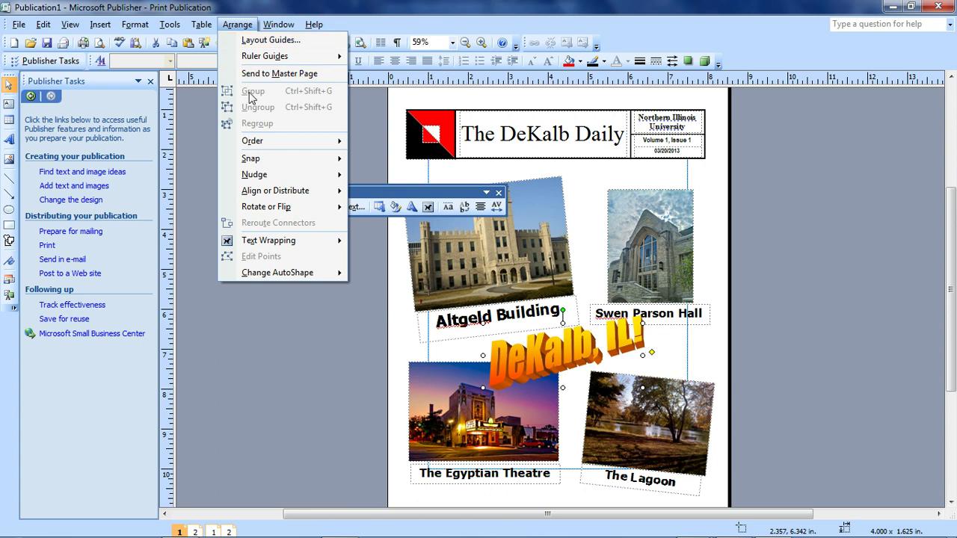
pyautogui.press('Escape')
pyautogui.click(644, 248)
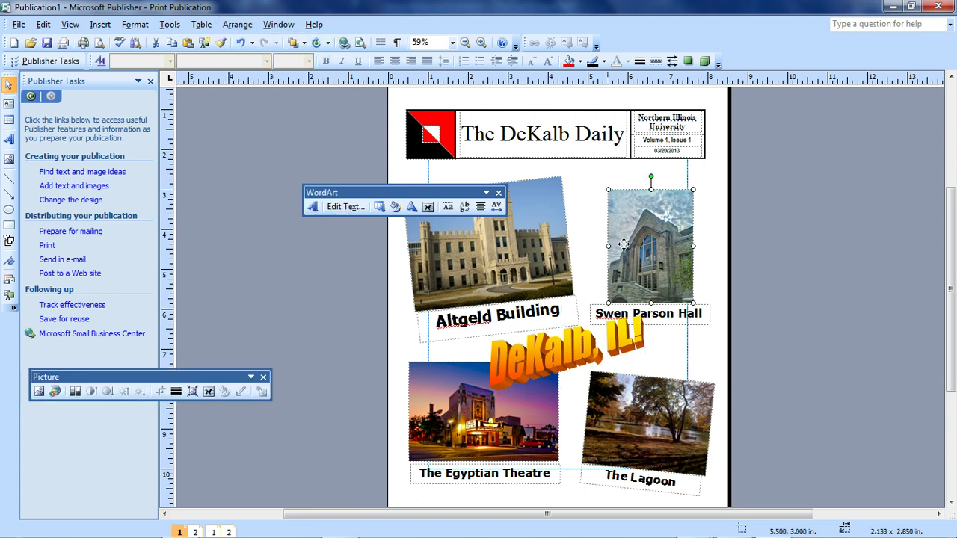
pyautogui.moveTo(643, 244); pyautogui.dragTo(554, 244)
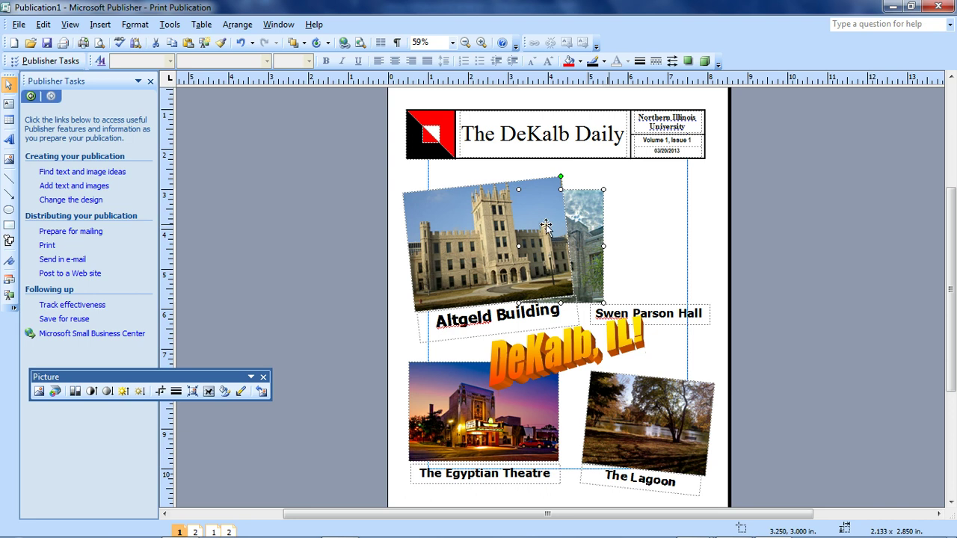
pyautogui.click(238, 25)
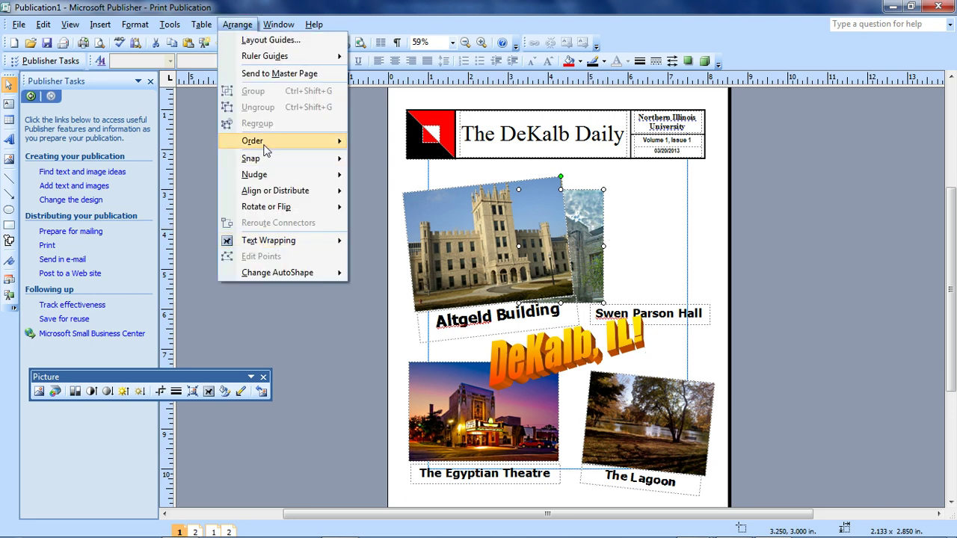
pyautogui.moveTo(267, 151)
pyautogui.click(383, 148)
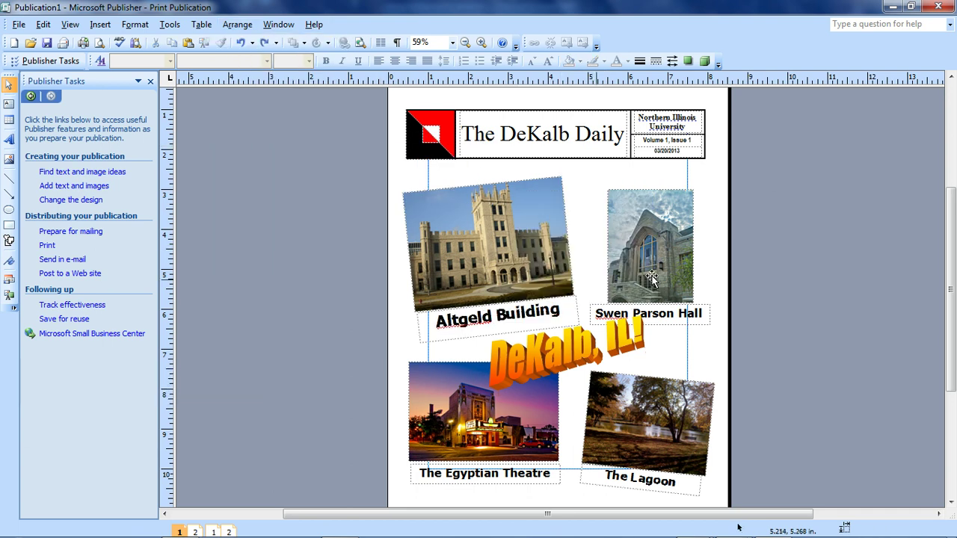
pyautogui.moveTo(767, 173); pyautogui.dragTo(581, 338)
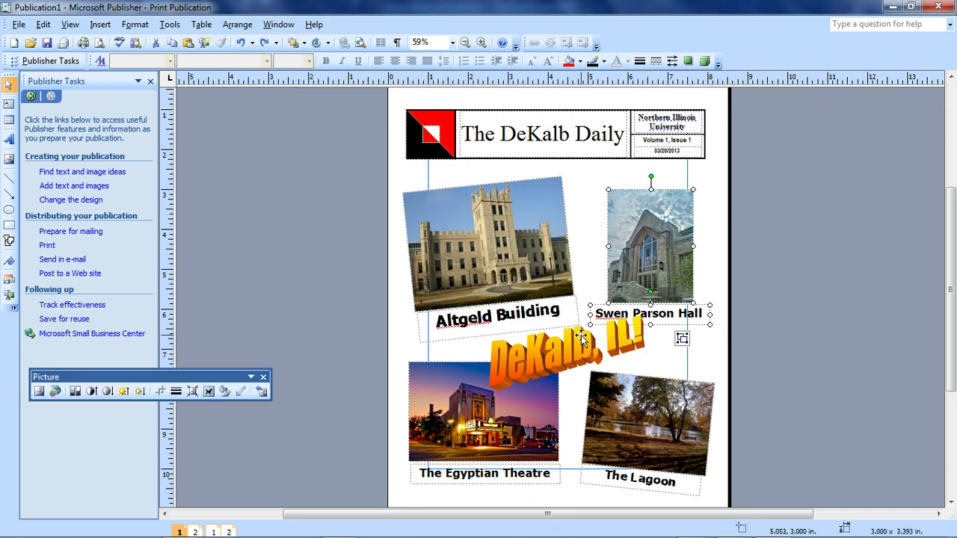
# Step: Group the Swen Parson Hall photo with its caption and drag the group off the page
pyautogui.click(226, 26)
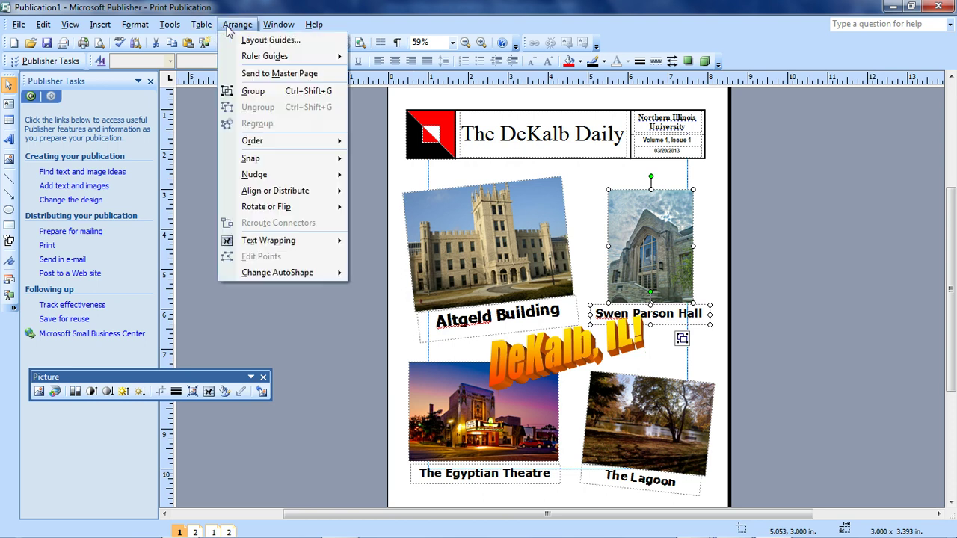
pyautogui.click(255, 91)
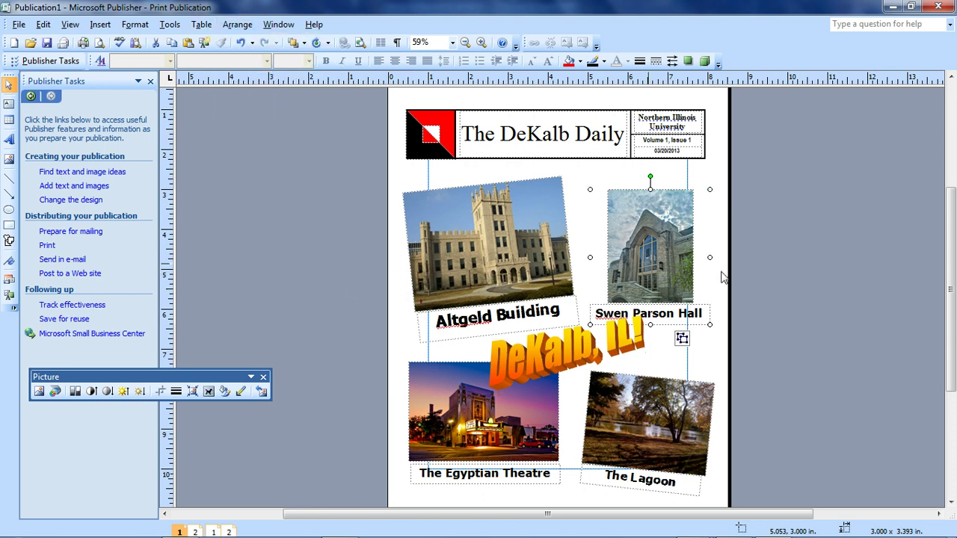
pyautogui.click(394, 238)
pyautogui.moveTo(665, 237); pyautogui.dragTo(803, 222)
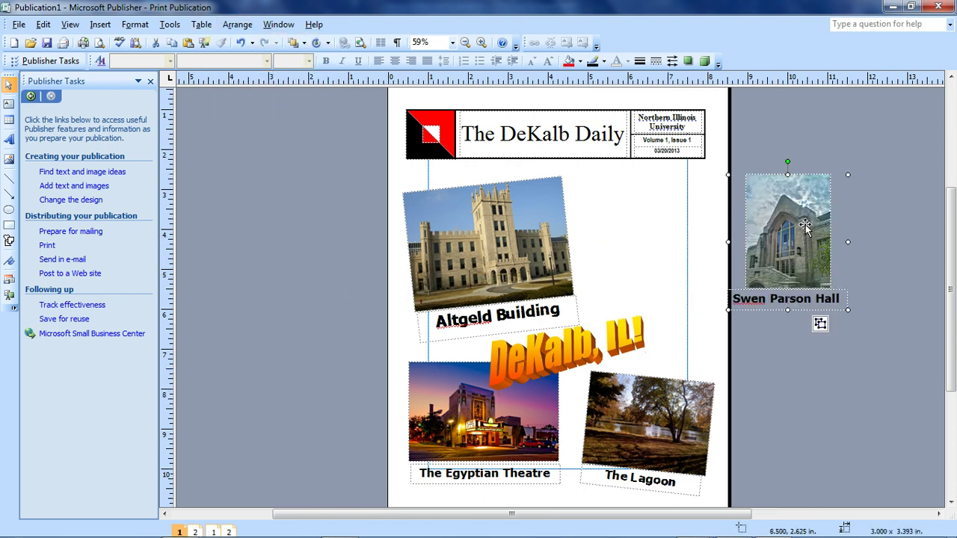
# Step: Try moving the group around, then undo back to its right-column spot
pyautogui.click(669, 273)
pyautogui.click(780, 314)
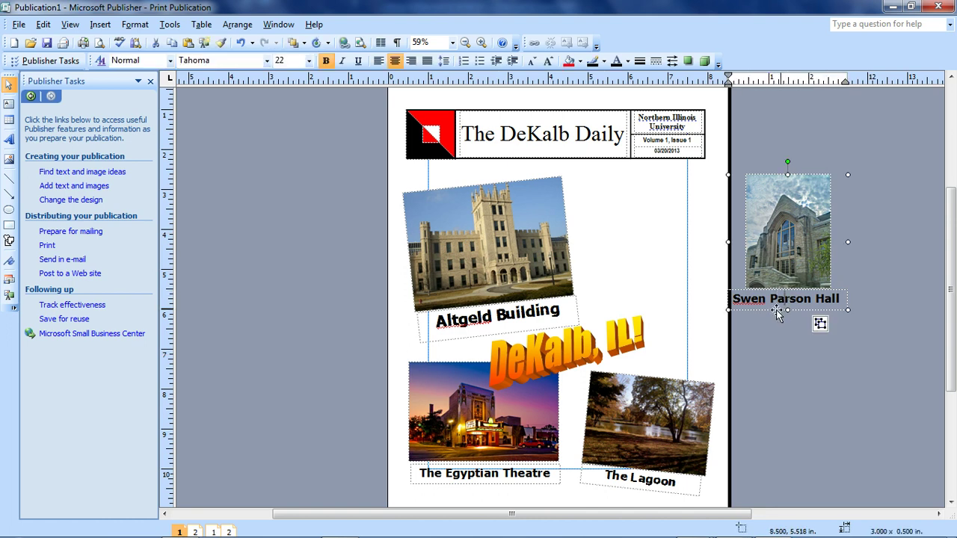
pyautogui.moveTo(780, 317); pyautogui.dragTo(367, 333)
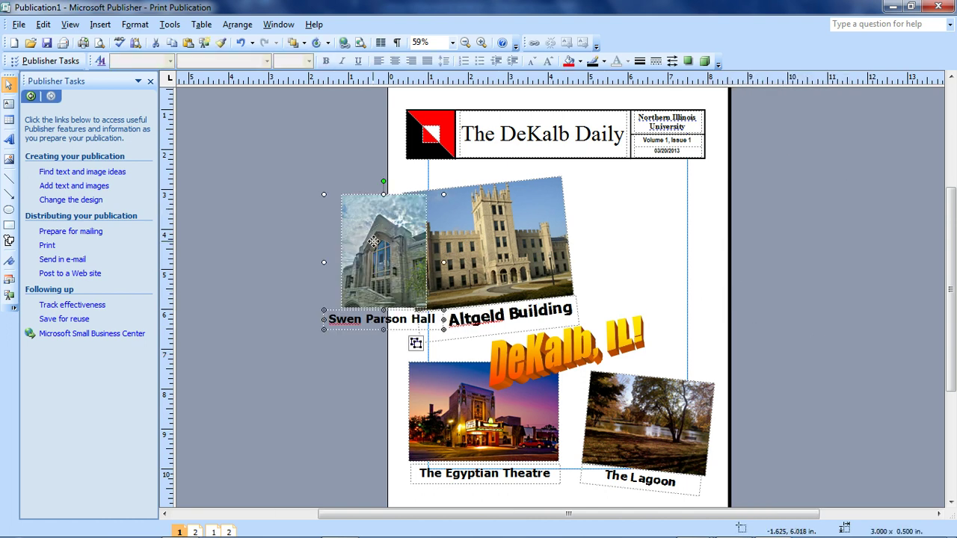
pyautogui.moveTo(373, 242); pyautogui.dragTo(755, 245)
pyautogui.hotkey('ctrl', 'z')
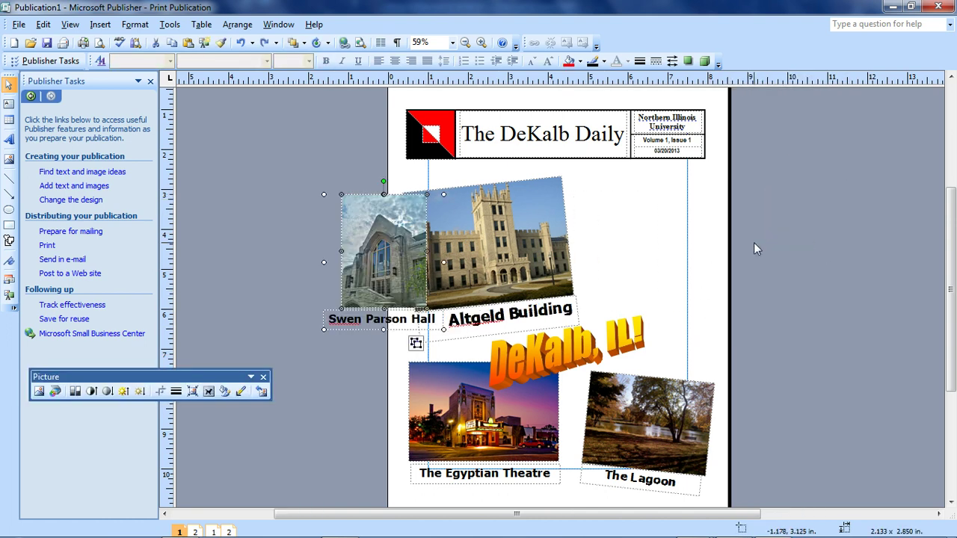
pyautogui.hotkey('ctrl', 'z')
pyautogui.press('Escape')
# Step: Select the Swen Parson Hall and The Lagoon photos and align their centres
pyautogui.click(662, 243)
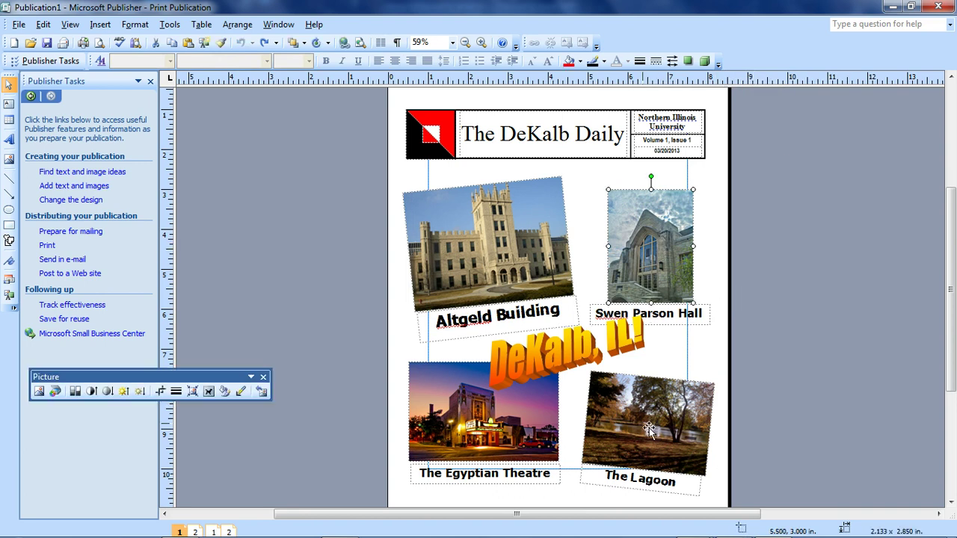
pyautogui.click(811, 247)
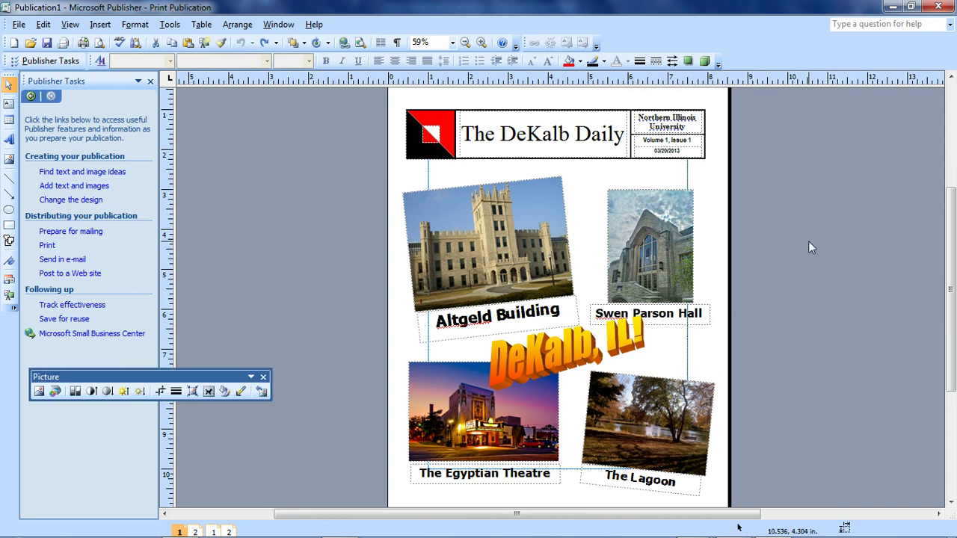
pyautogui.click(650, 243)
pyautogui.keyDown('shift'); pyautogui.click(649, 416); pyautogui.keyUp('shift')
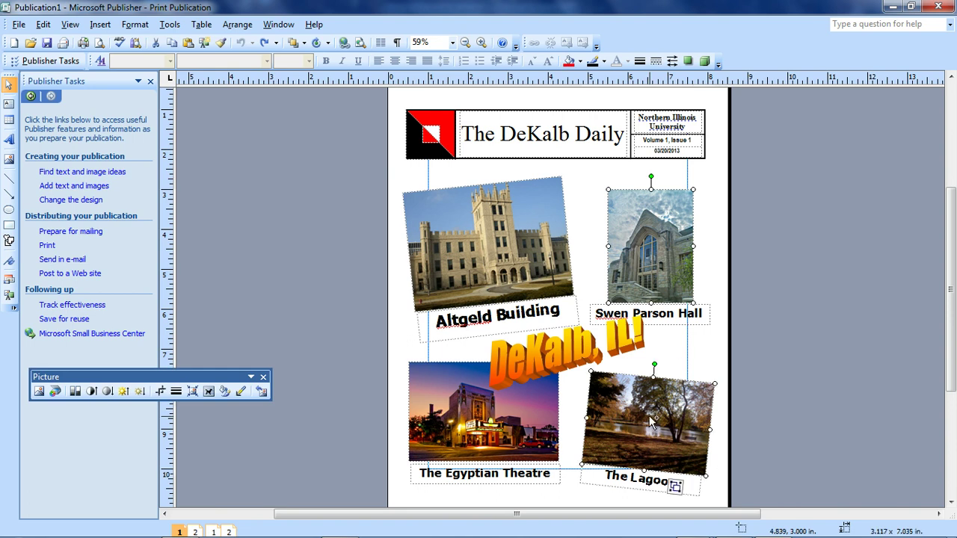
pyautogui.click(237, 24)
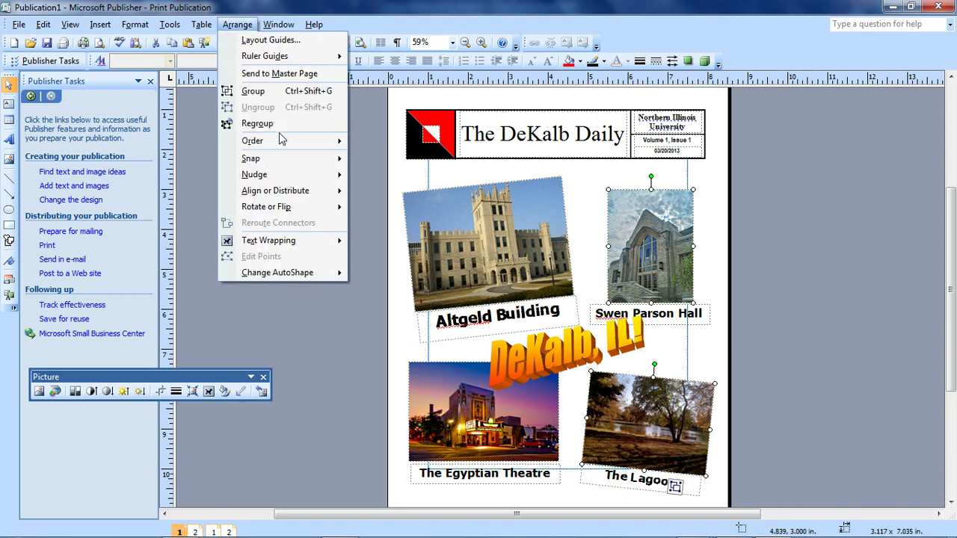
pyautogui.moveTo(275, 193)
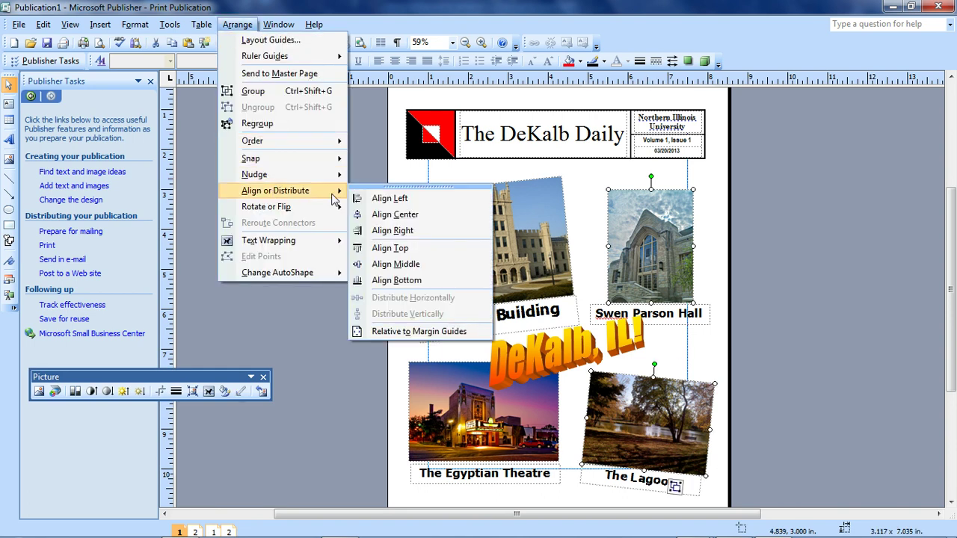
pyautogui.click(407, 215)
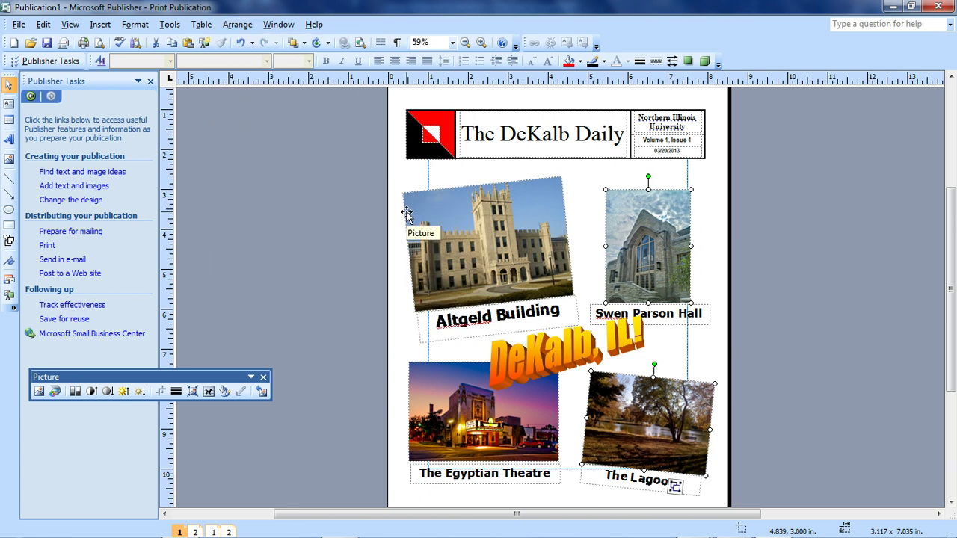
pyautogui.click(239, 27)
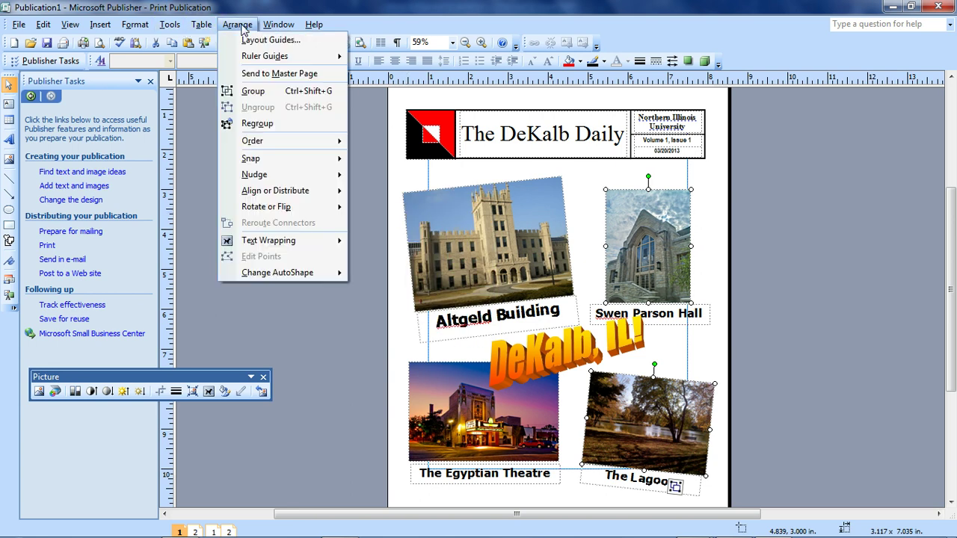
pyautogui.moveTo(292, 199)
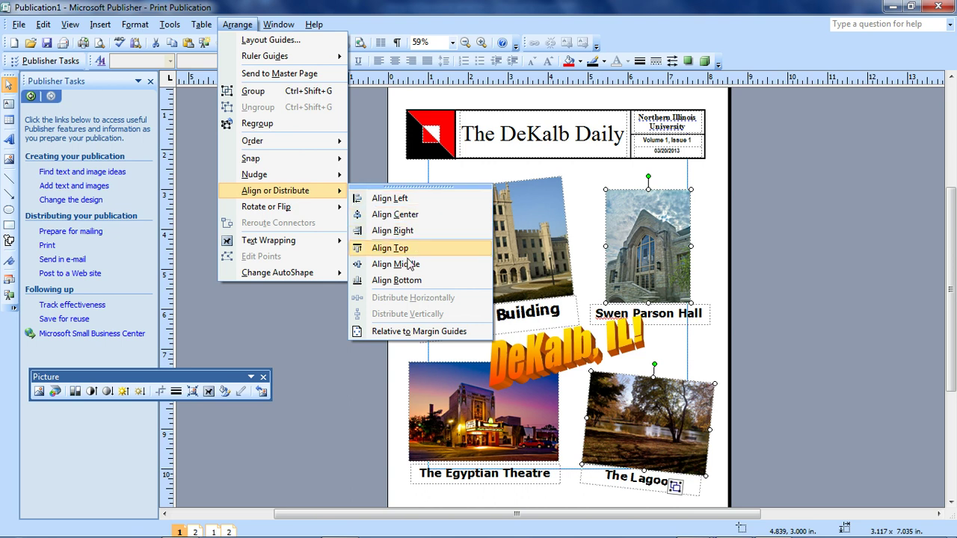
pyautogui.click(410, 280)
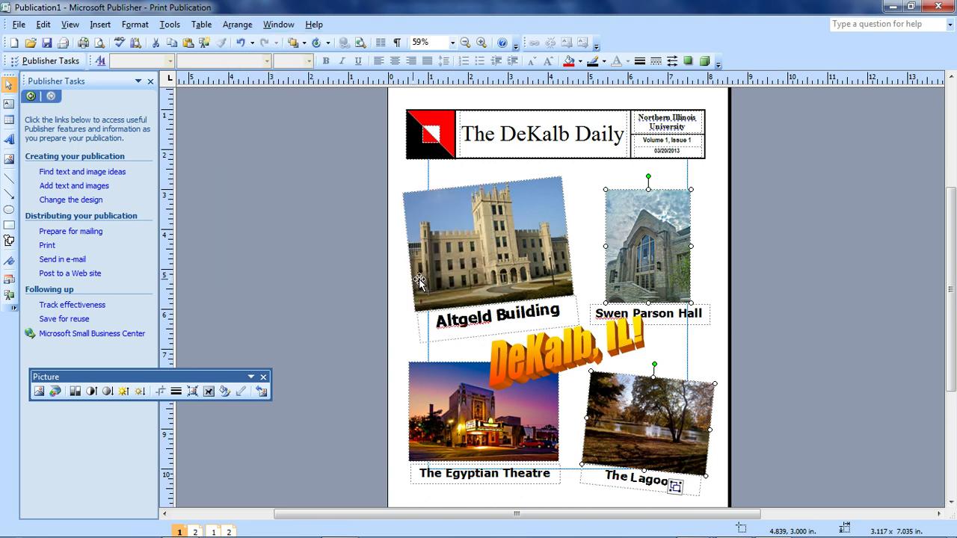
pyautogui.moveTo(785, 353); pyautogui.dragTo(574, 487)
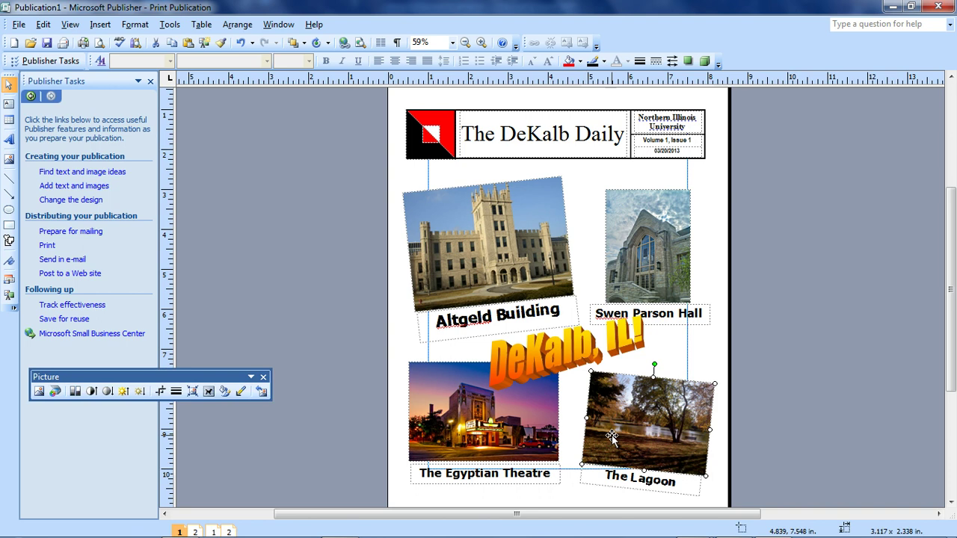
pyautogui.moveTo(611, 439); pyautogui.dragTo(835, 264)
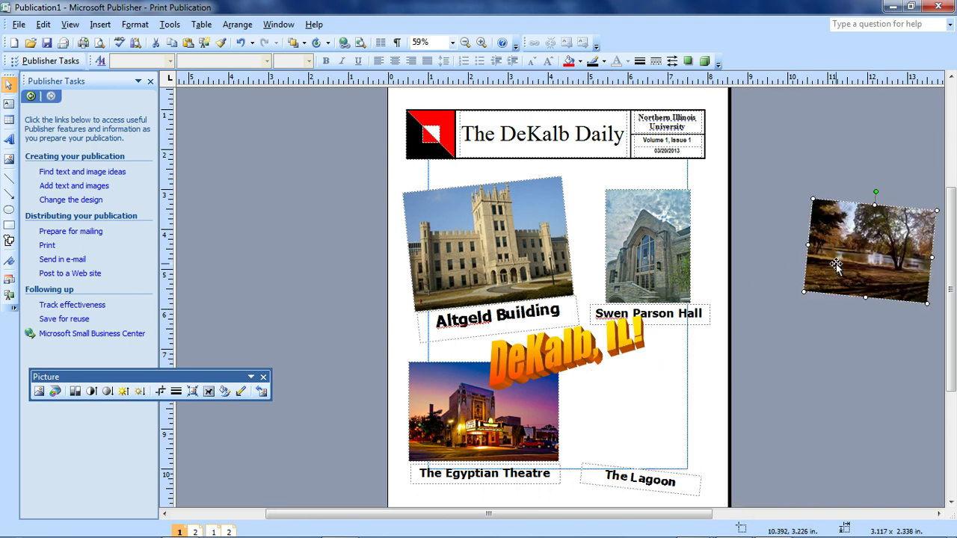
pyautogui.click(524, 241)
pyautogui.keyDown('shift'); pyautogui.click(634, 242); pyautogui.keyUp('shift')
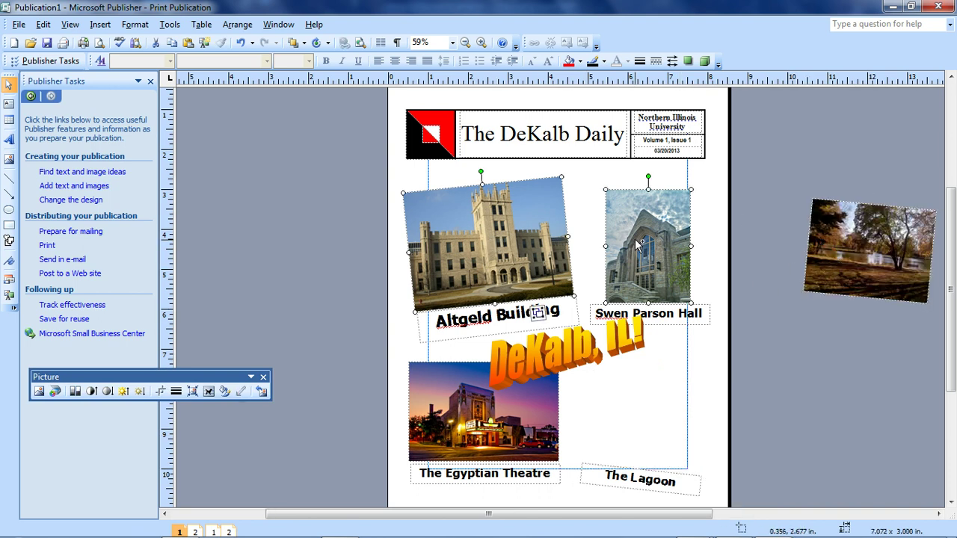
pyautogui.keyDown('shift'); pyautogui.click(864, 253); pyautogui.keyUp('shift')
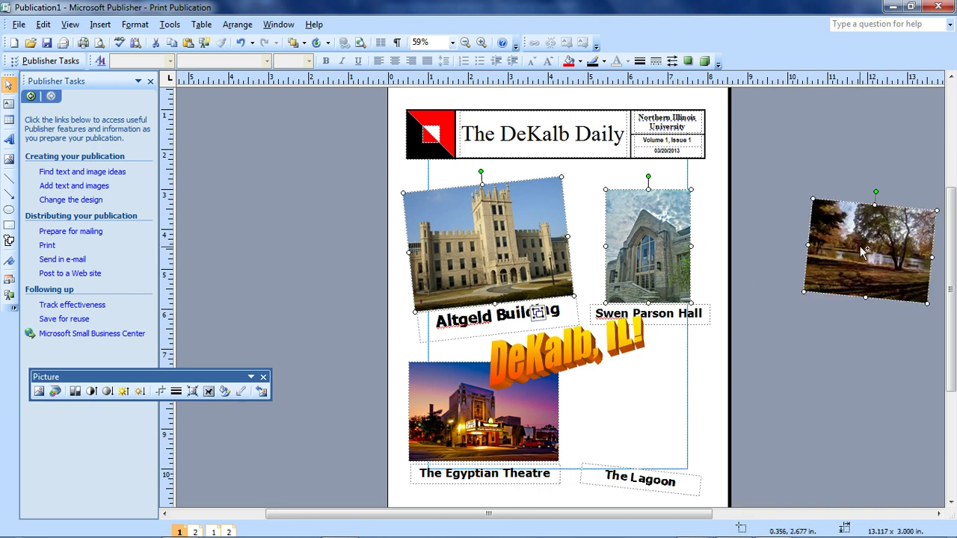
pyautogui.click(237, 25)
pyautogui.moveTo(275, 193)
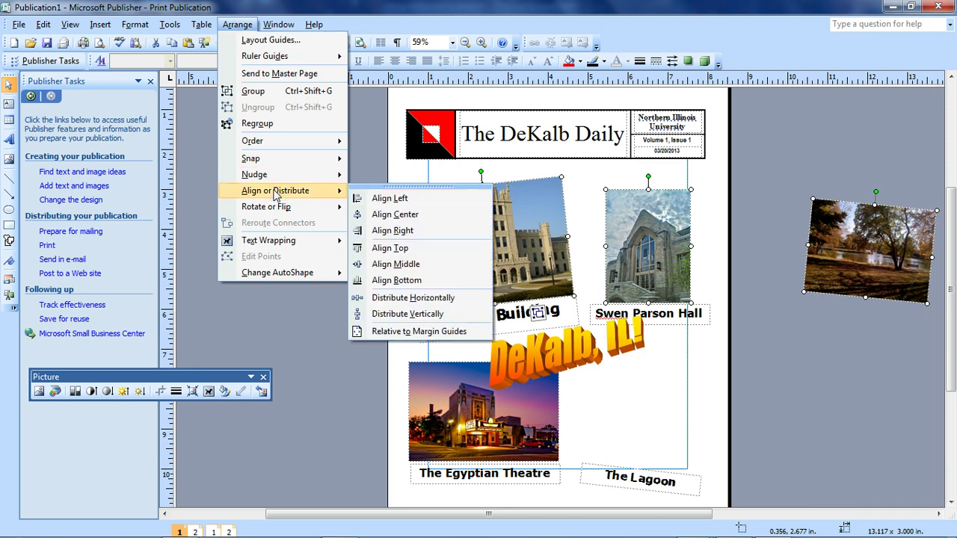
pyautogui.click(436, 299)
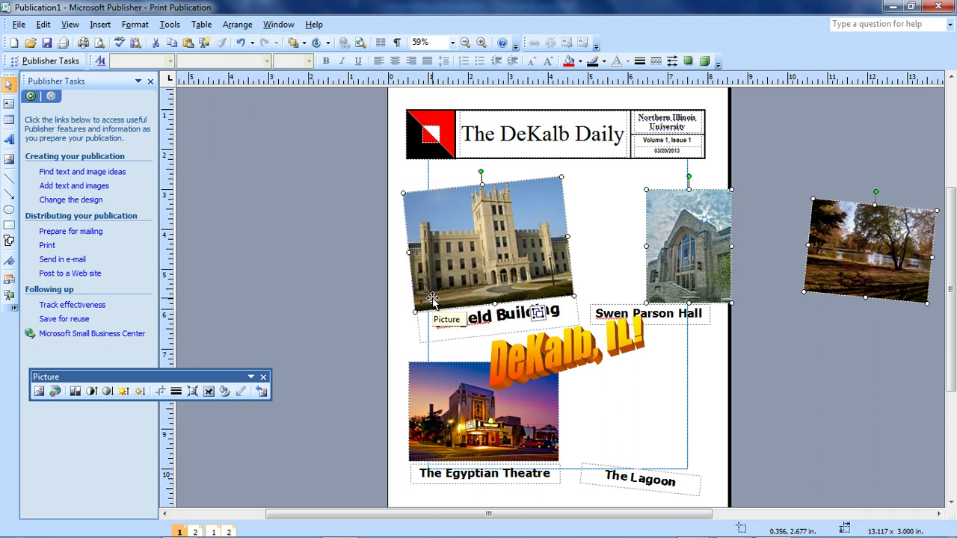
pyautogui.hotkey('ctrl', 'z')
pyautogui.hotkey('ctrl', 'z')
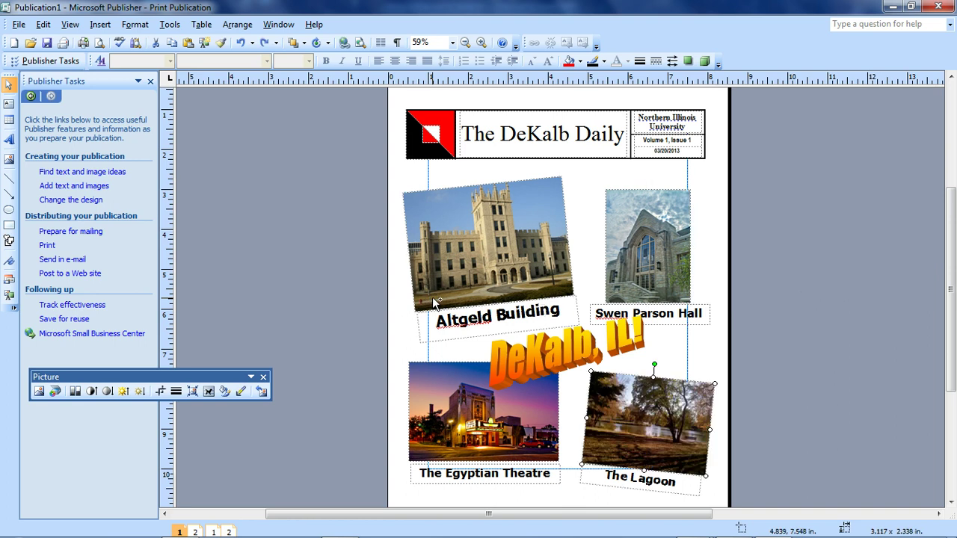